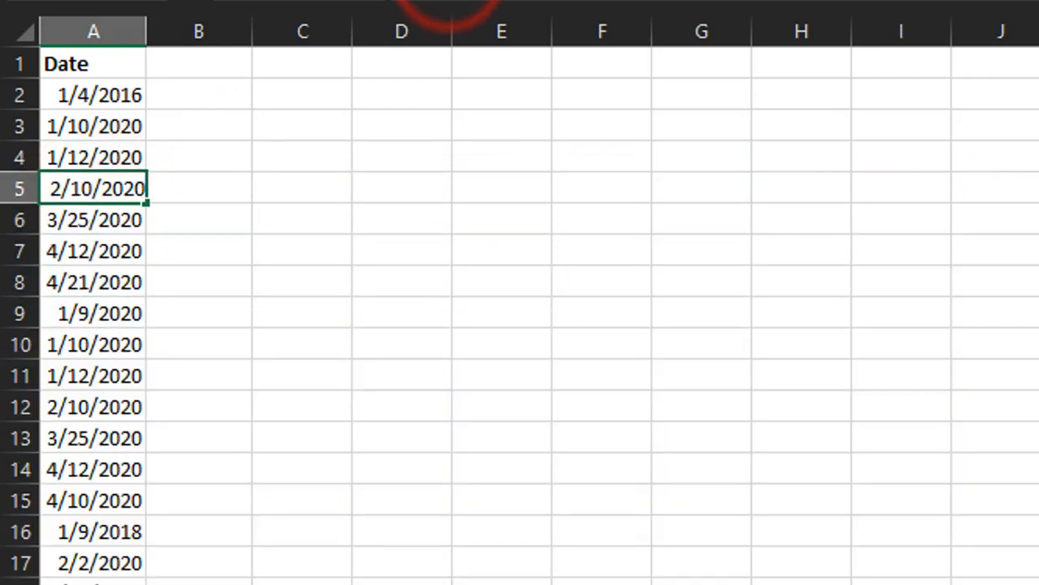
- Replace the 10 in A5's date with 4 so it reads 2/4/2020
key("BackSpace")
key("BackSpace")
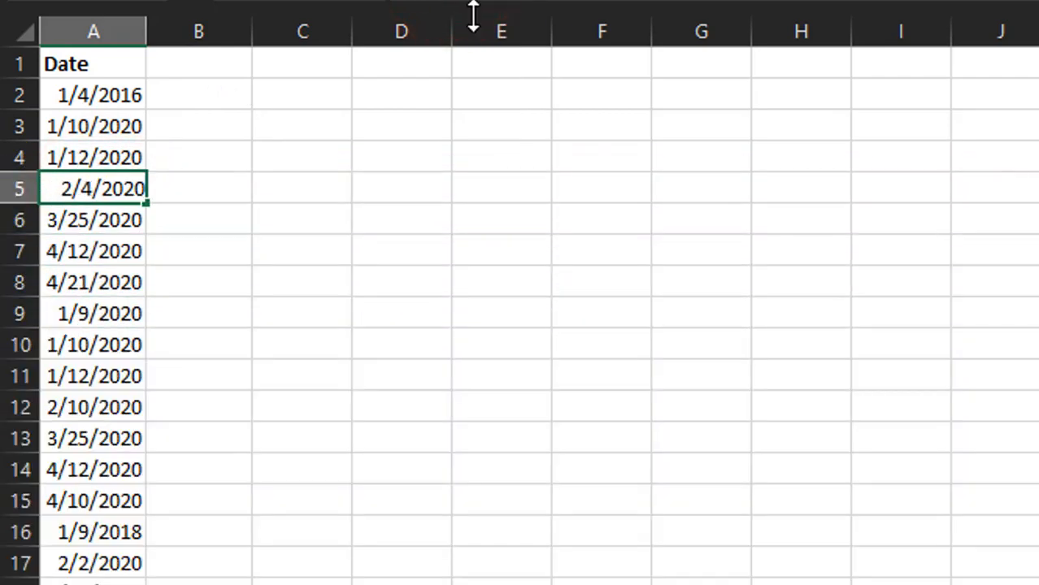
type("4")
left_click(543, 221)
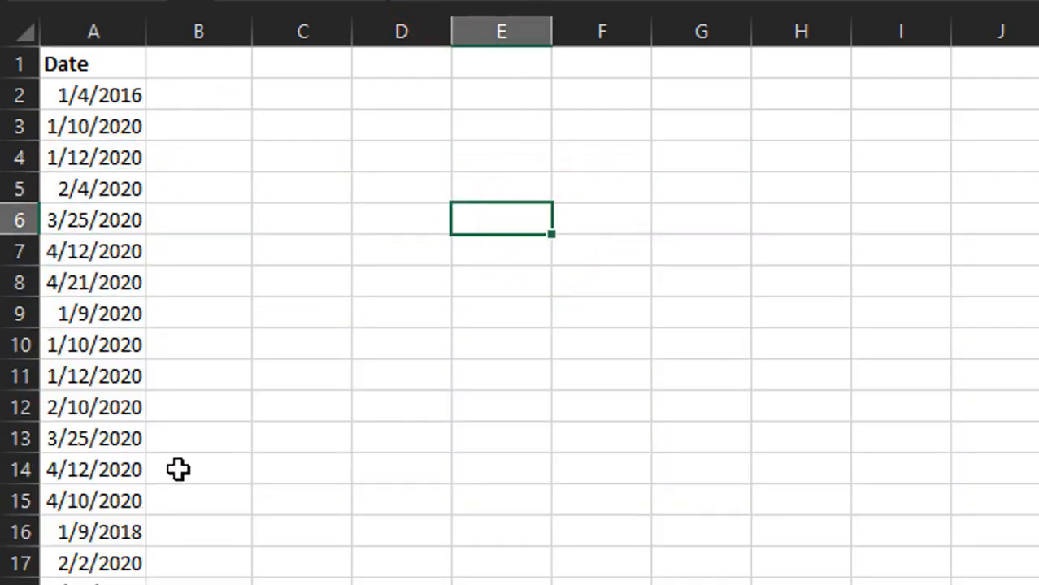
- Select the dates in A2:A18, then select cell A2 alone
left_click(178, 469)
left_click(94, 580)
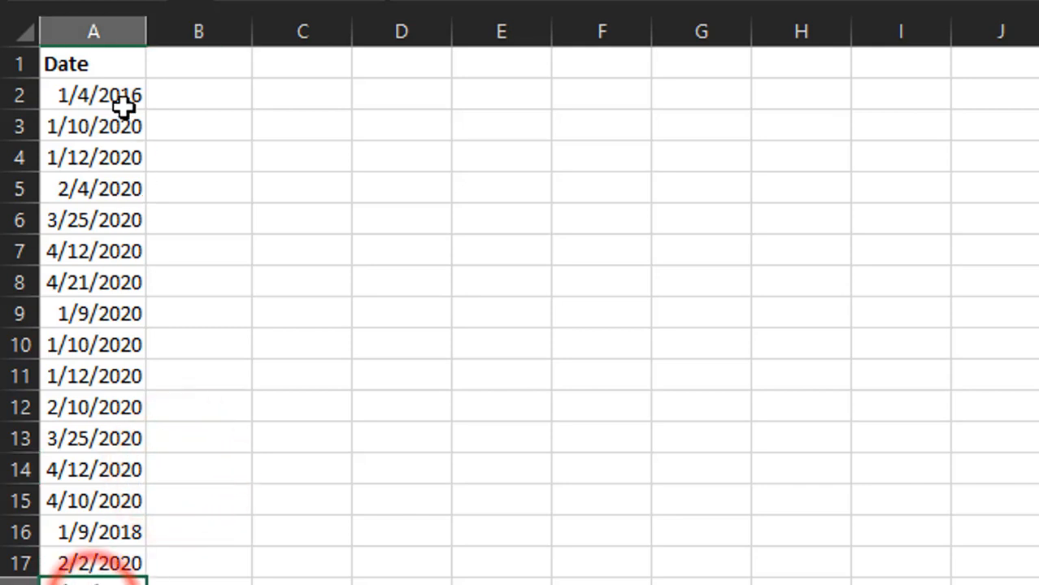
left_click_drag(118, 96, 139, 565)
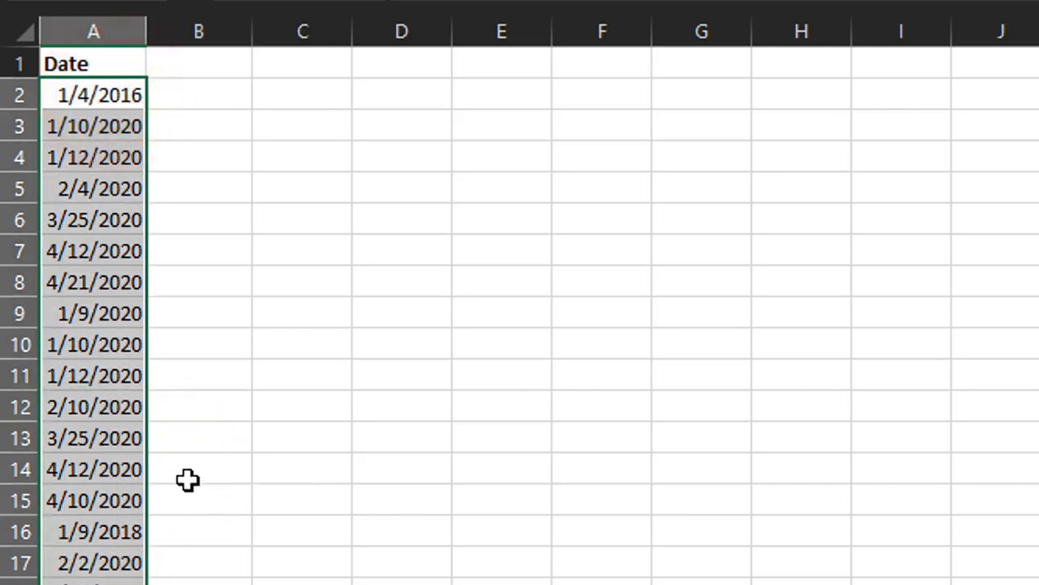
left_click(159, 98)
left_click(47, 95)
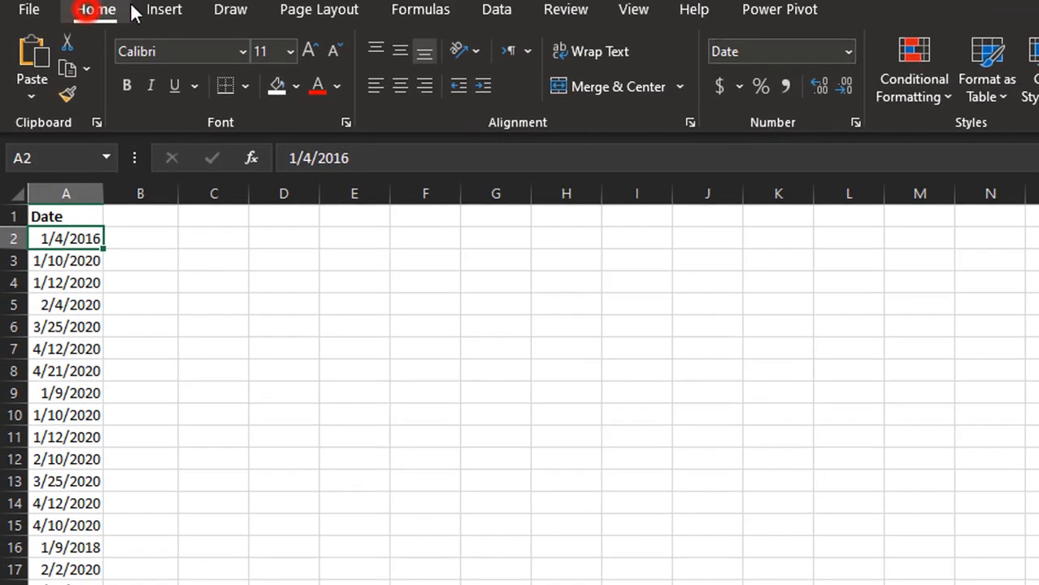
left_click(848, 51)
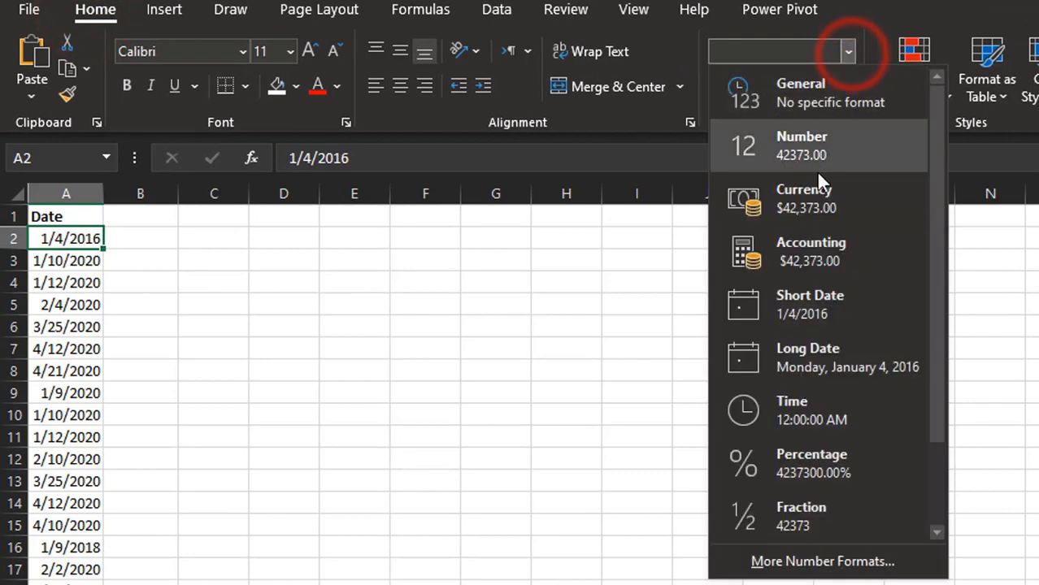
left_click(793, 102)
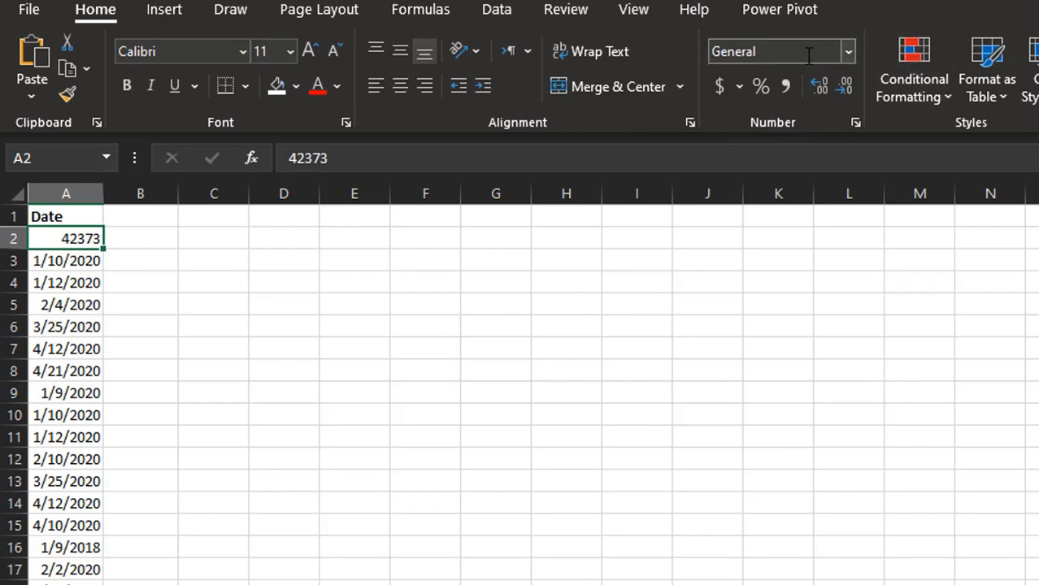
left_click(848, 54)
left_click(893, 284)
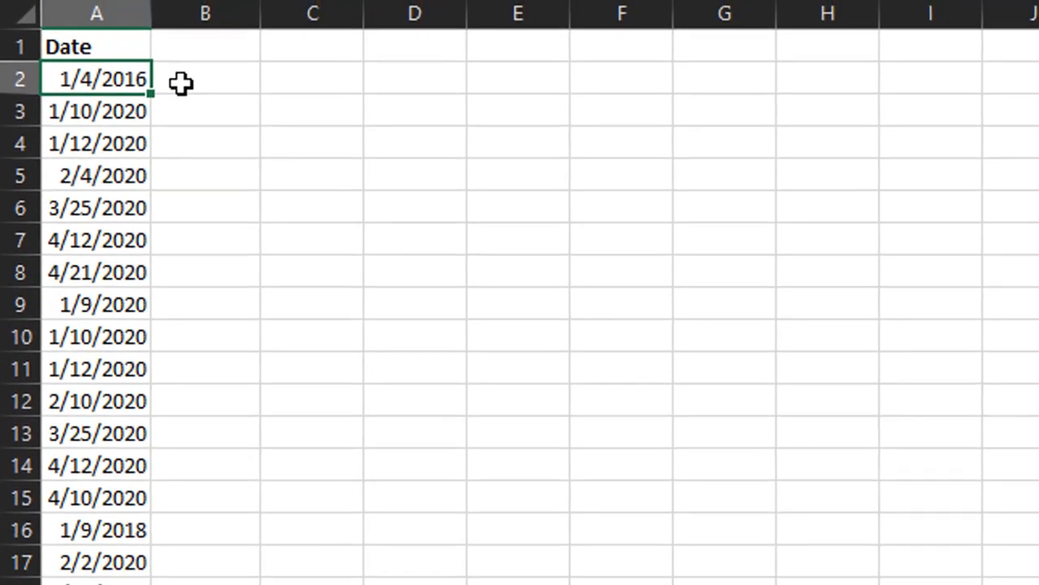
- Enter =A2+1 in B2 and fill it down column B beside every date
left_click(114, 115)
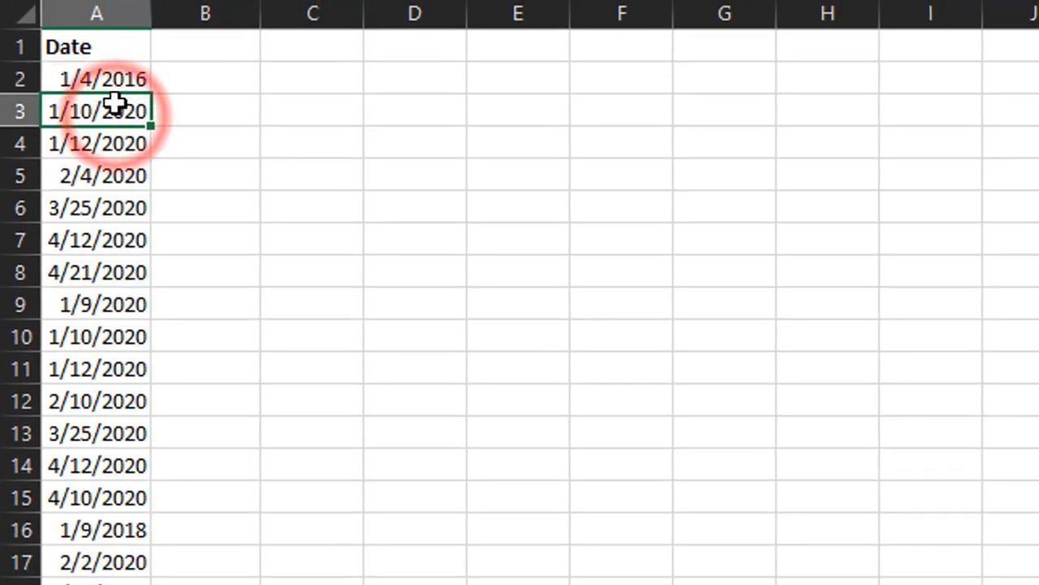
left_click(124, 79)
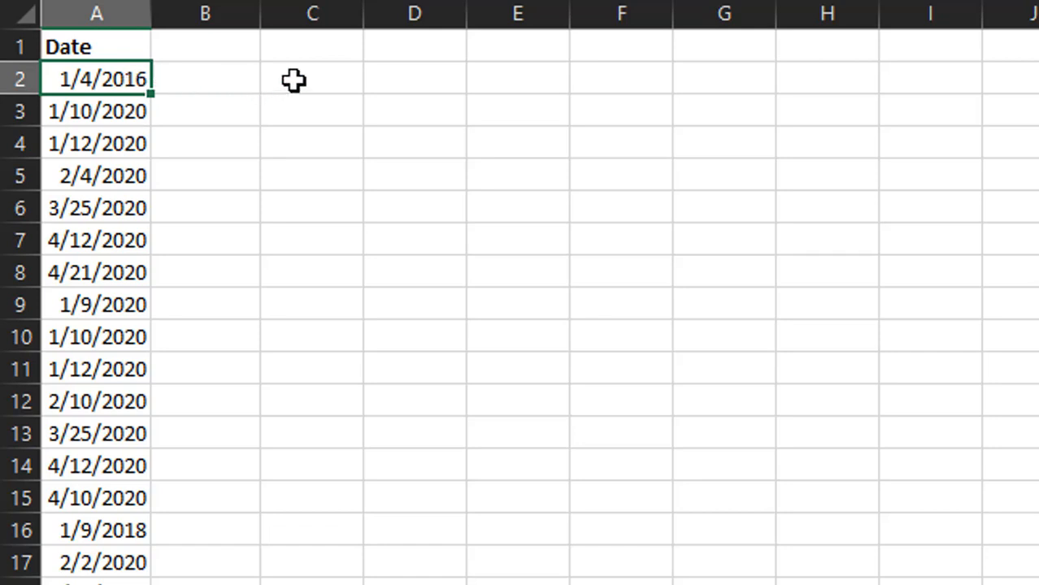
double_click(208, 76)
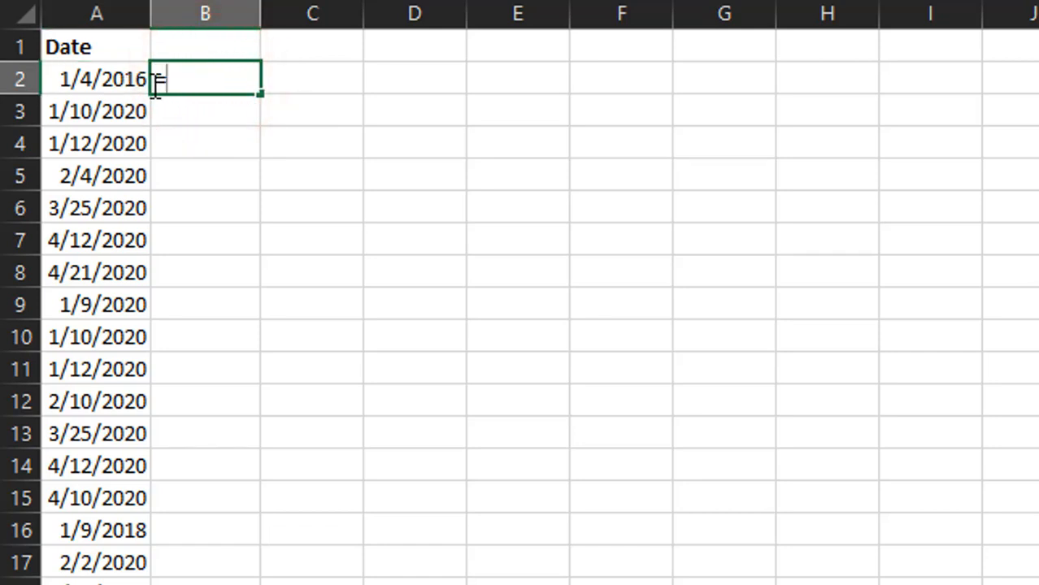
type("=")
left_click(54, 81)
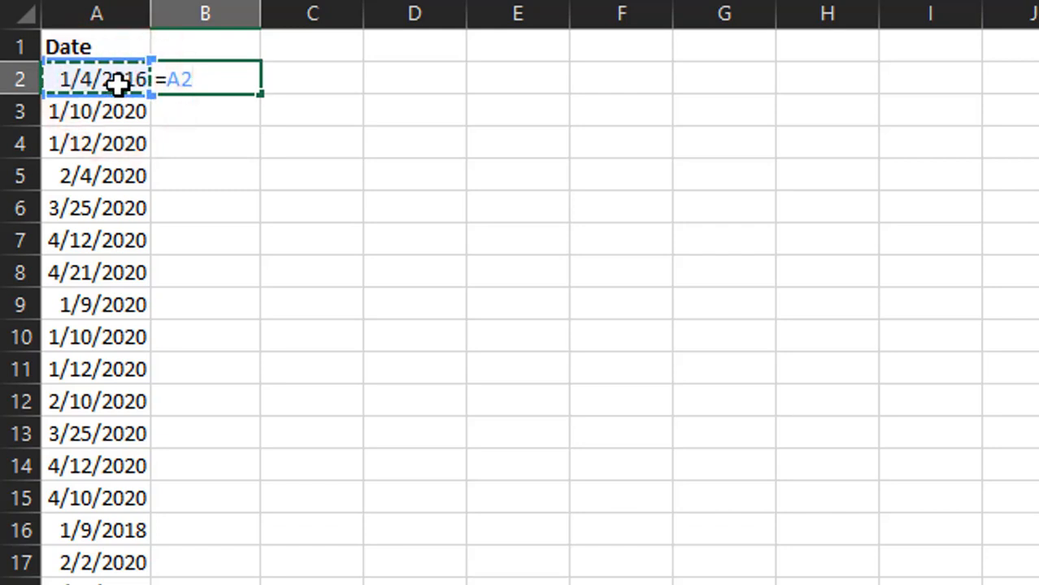
type("+")
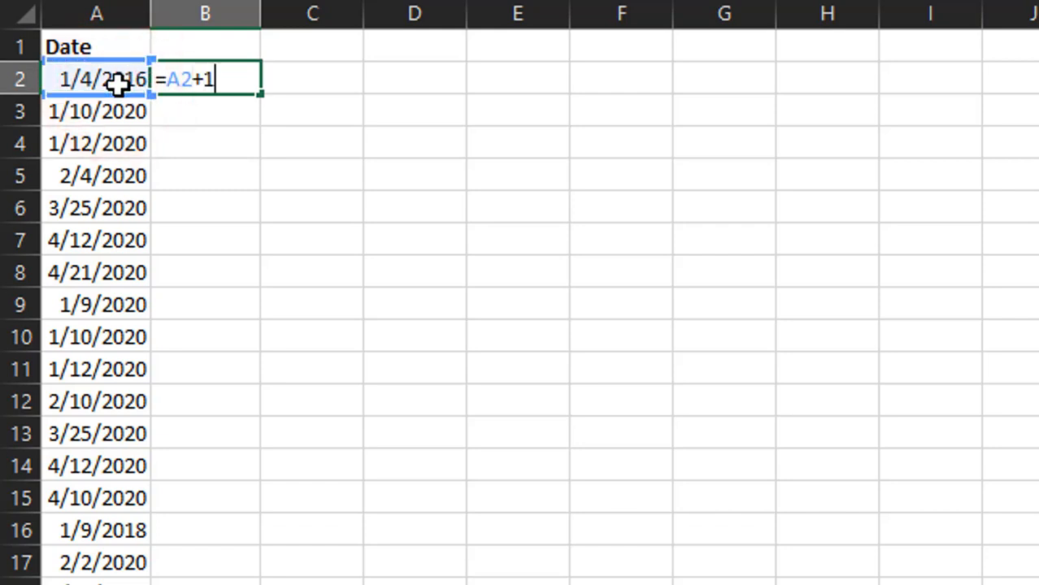
type("1")
key("Return")
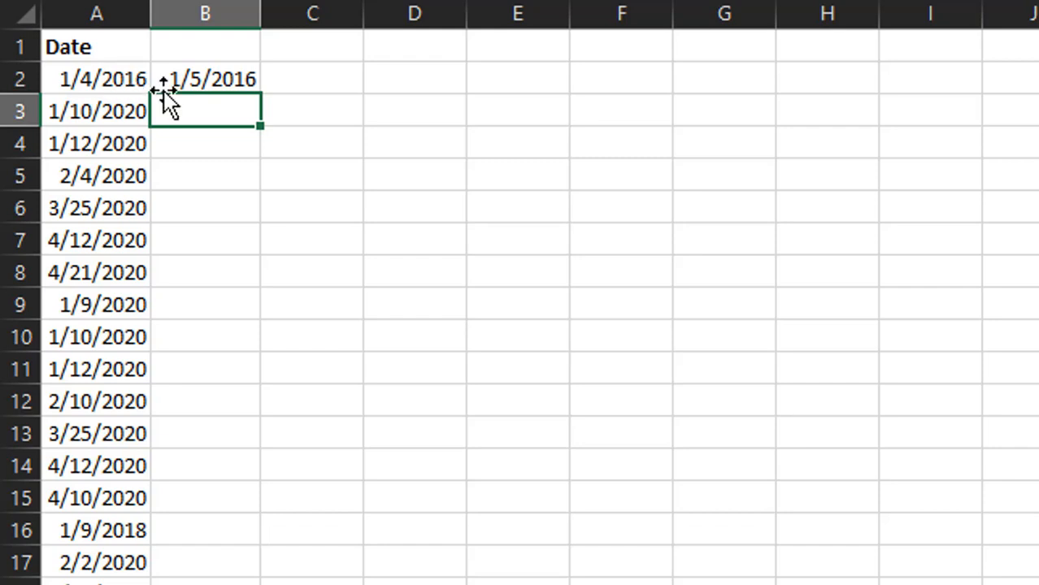
left_click(236, 75)
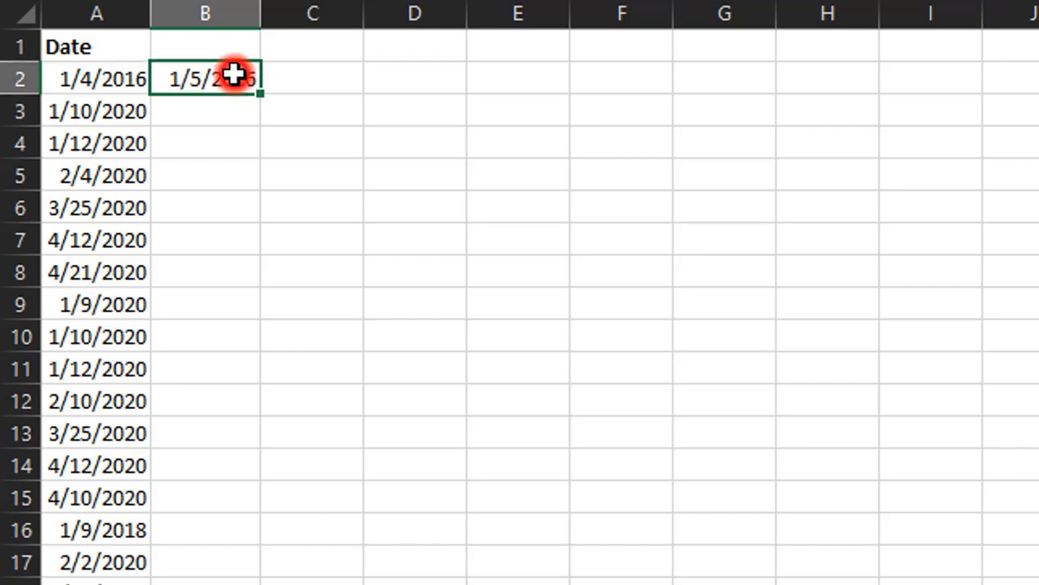
double_click(262, 94)
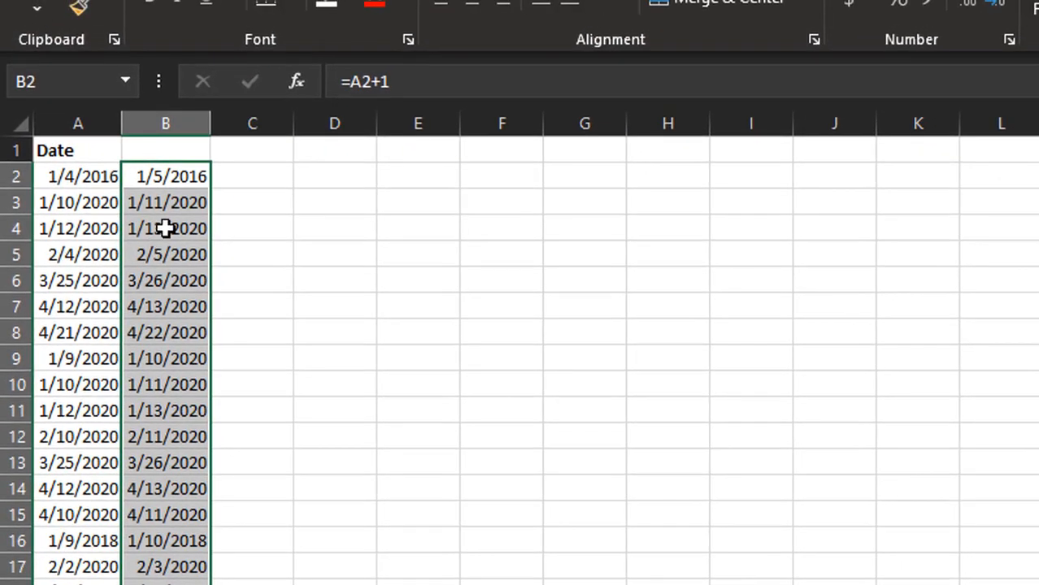
- Copy column B's shifted dates and paste them into column A from A2 as values
right_click(165, 229)
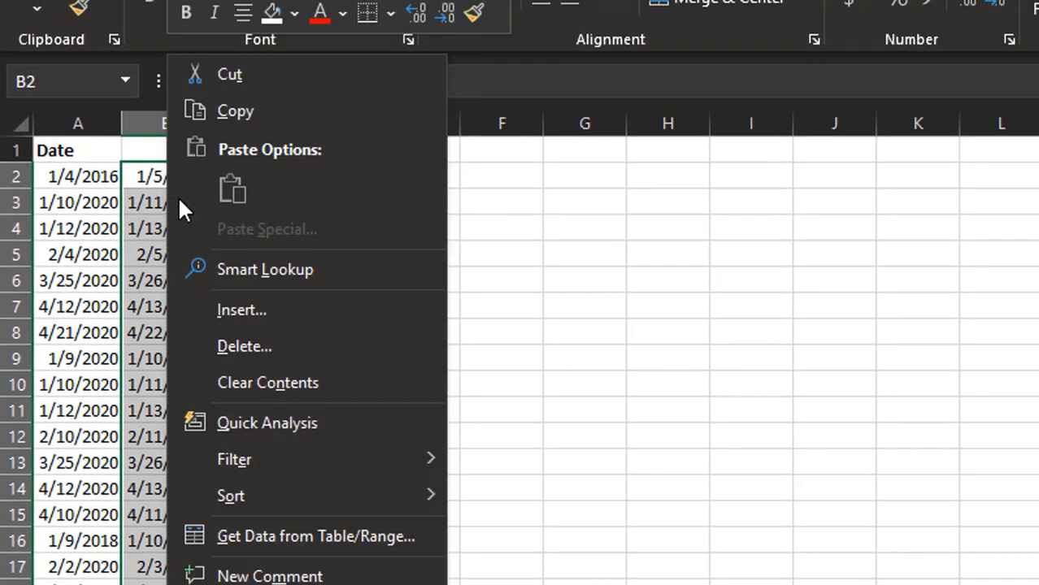
left_click(258, 96)
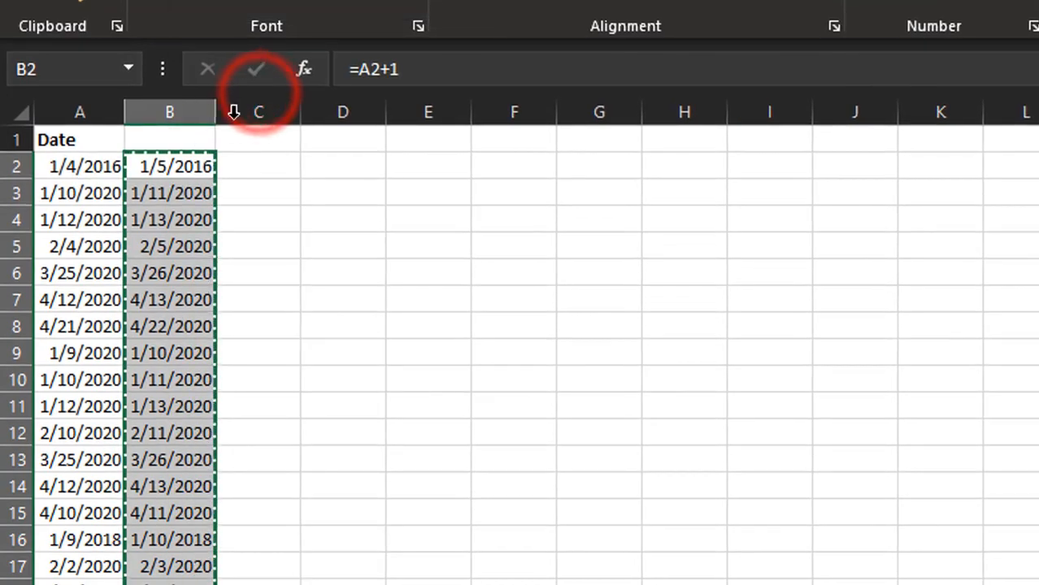
left_click(84, 166)
right_click(96, 166)
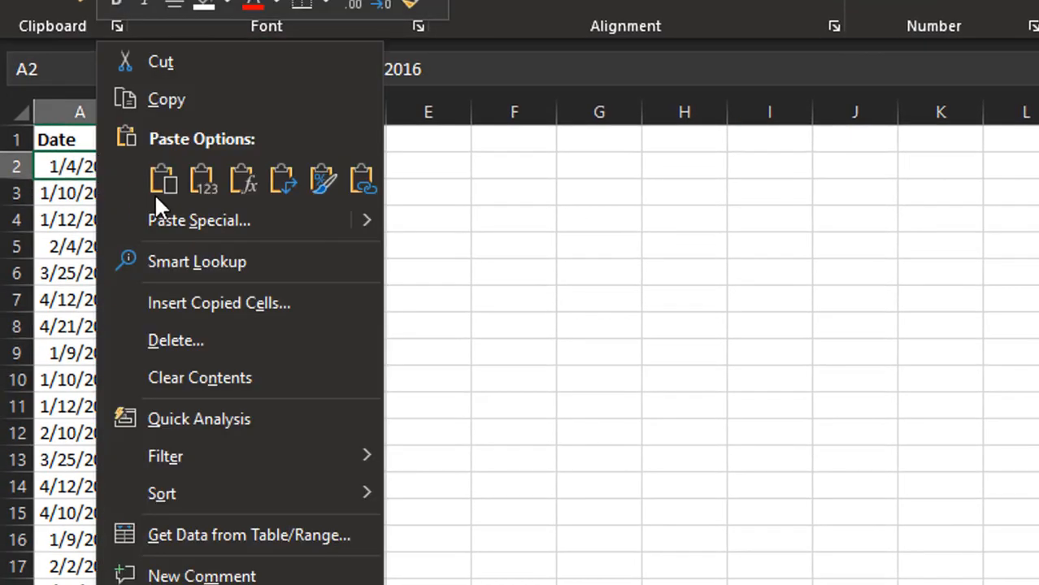
left_click(204, 180)
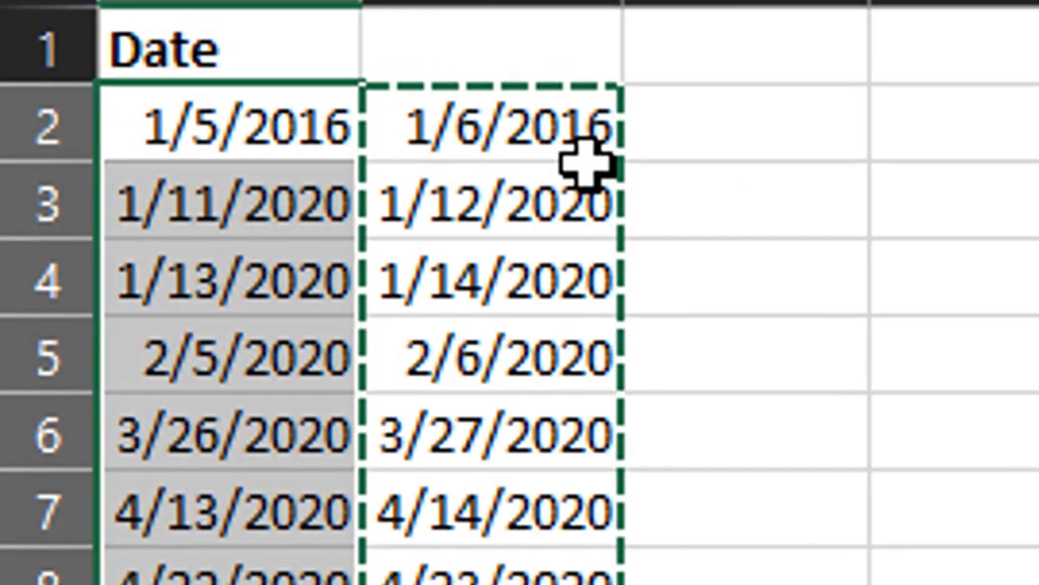
- Change B2's formula to =A2-1
double_click(550, 135)
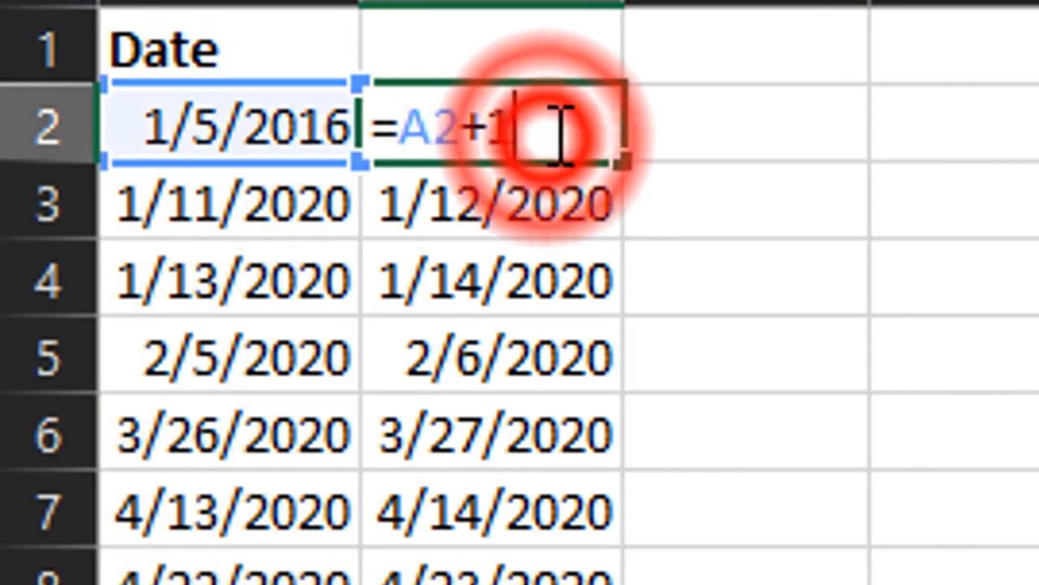
key("BackSpace")
key("BackSpace")
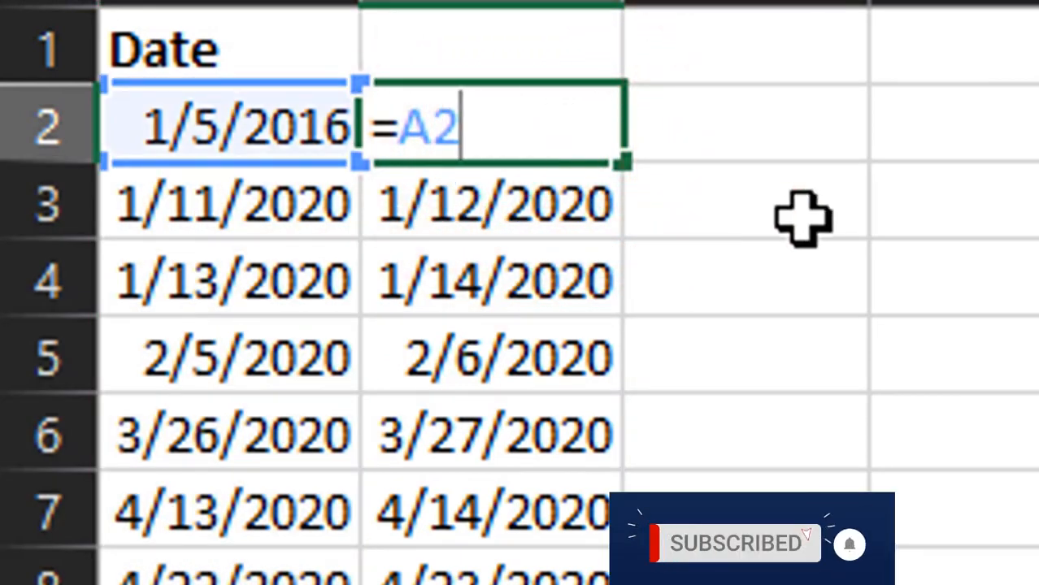
type("-1")
key("Return")
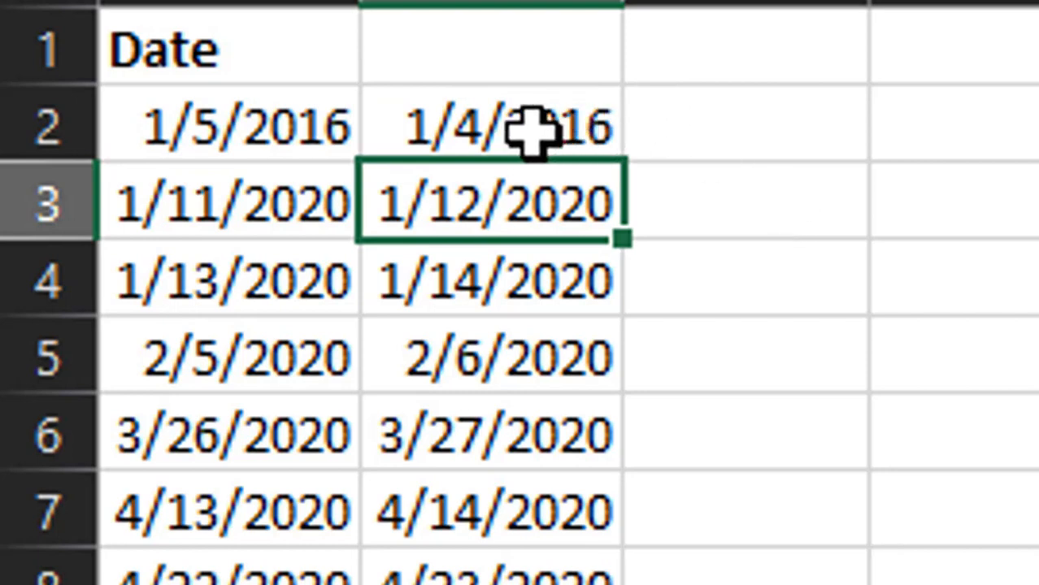
- Change B2's formula to =A2+7, showing 1/12/2016
double_click(501, 130)
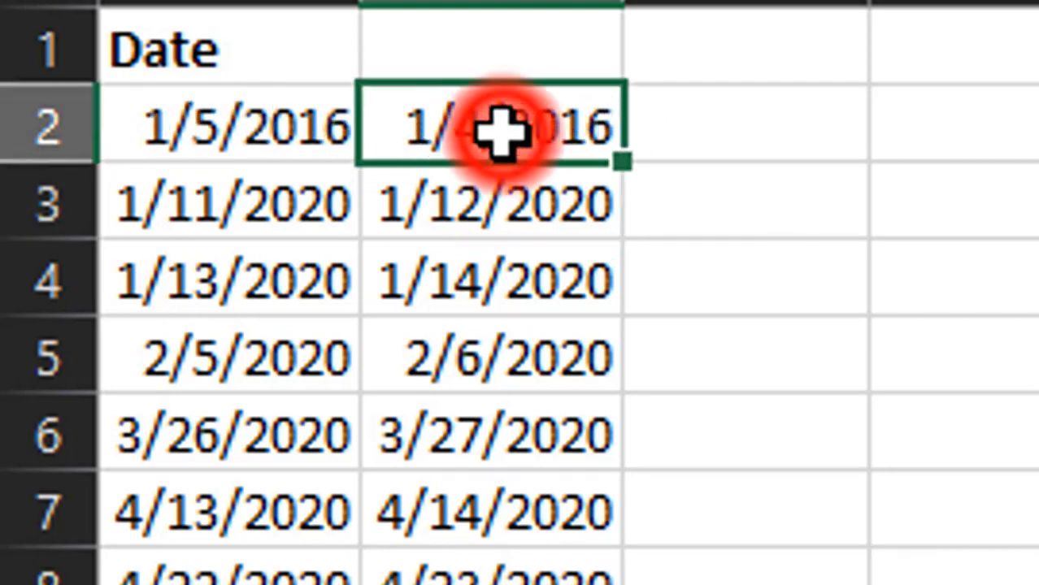
key("BackSpace")
key("BackSpace")
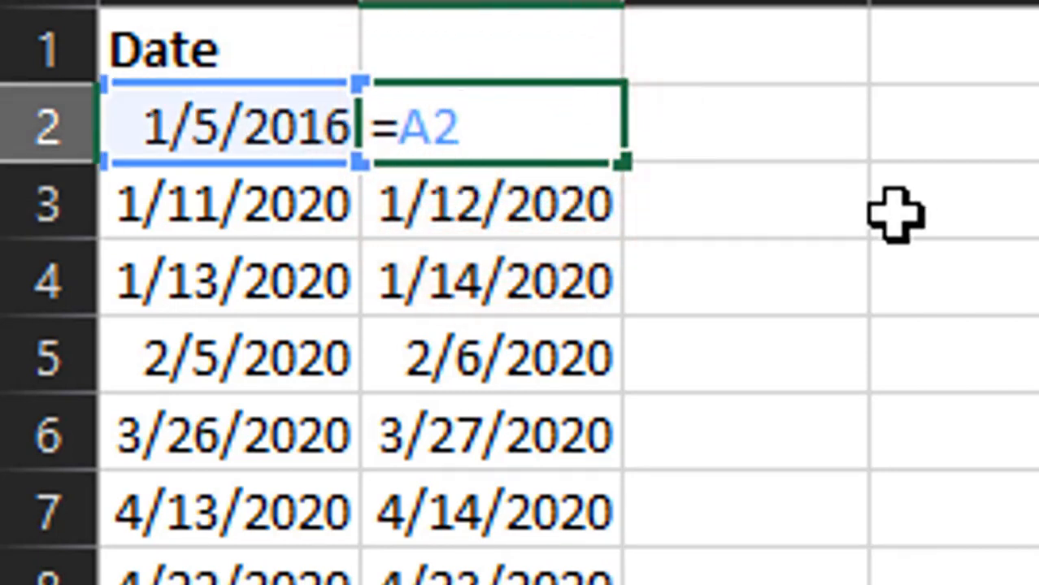
type("+7")
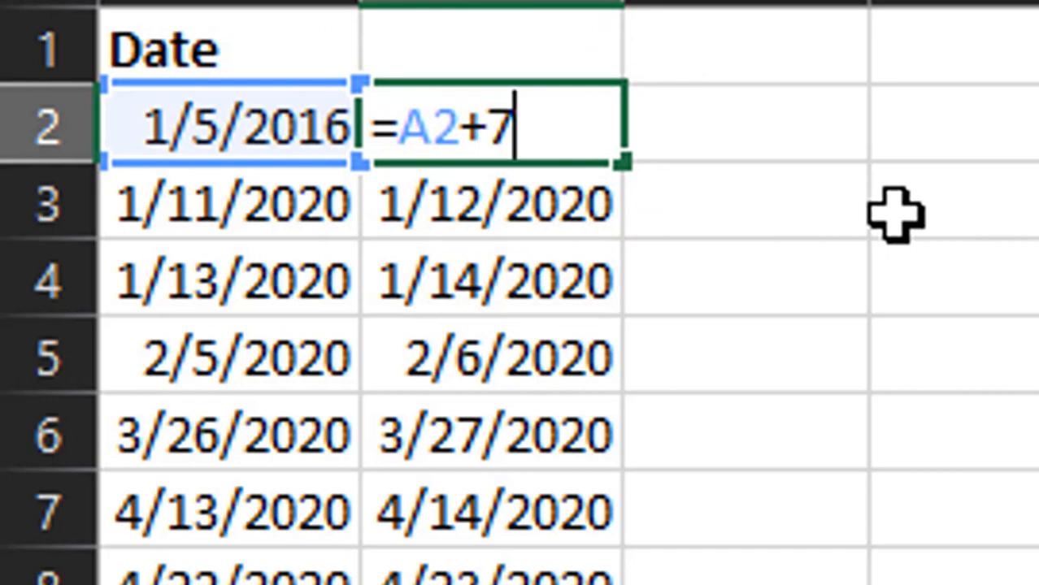
key("Return")
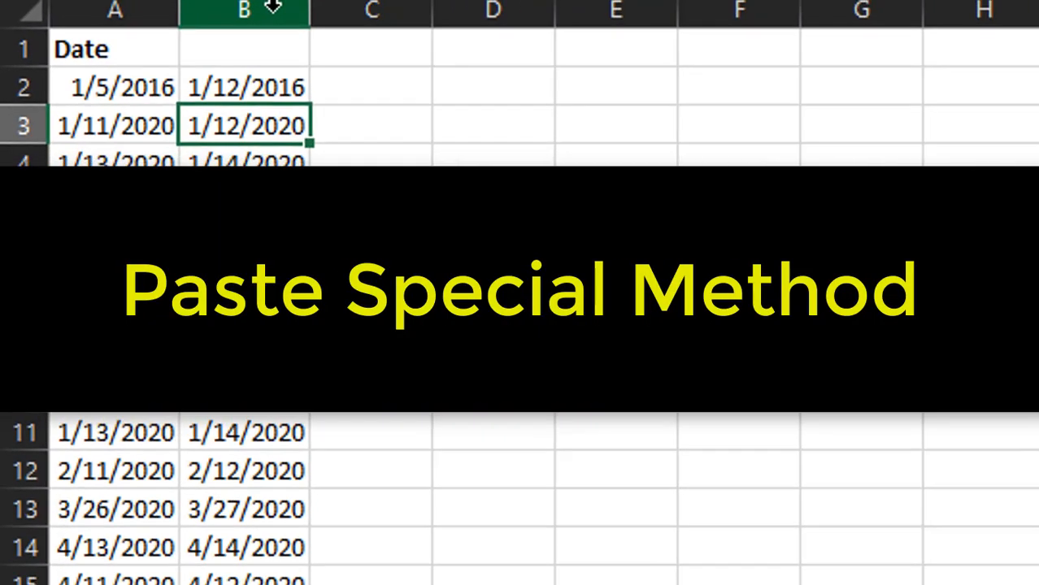
- Delete column B and select cell C2 for the day increment
right_click(274, 10)
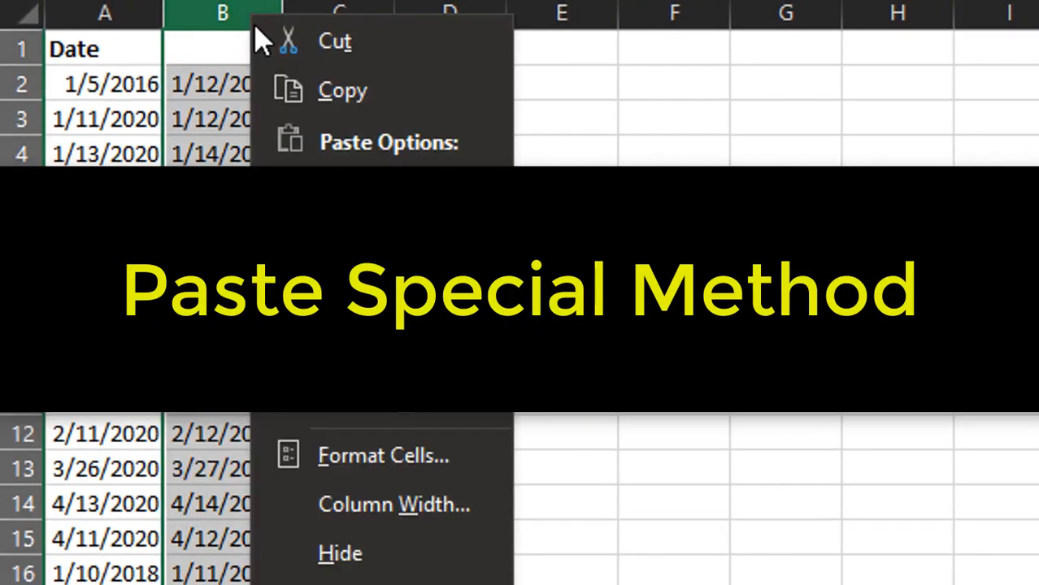
left_click(344, 354)
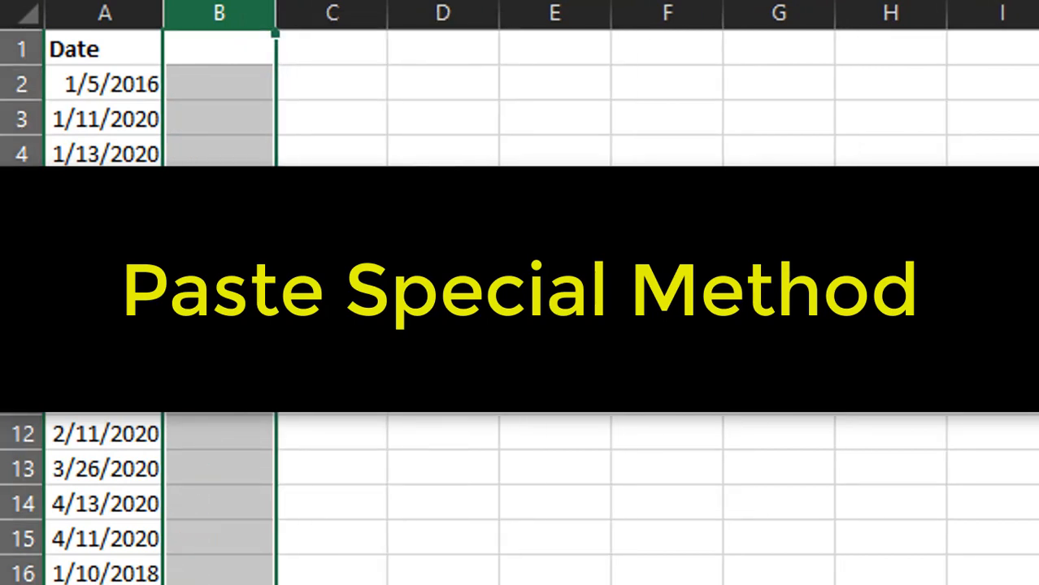
left_click(512, 363)
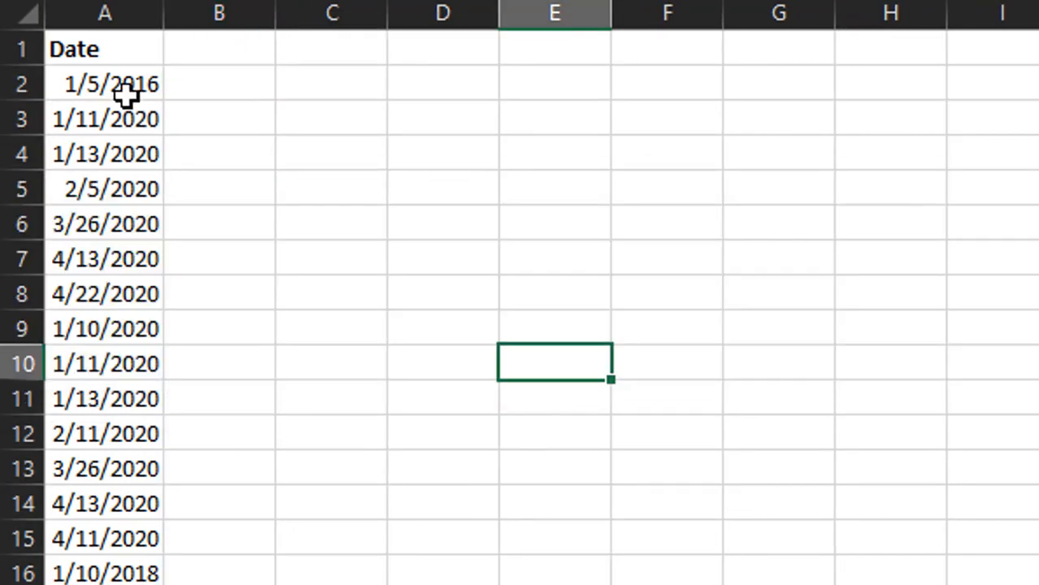
left_click(127, 93)
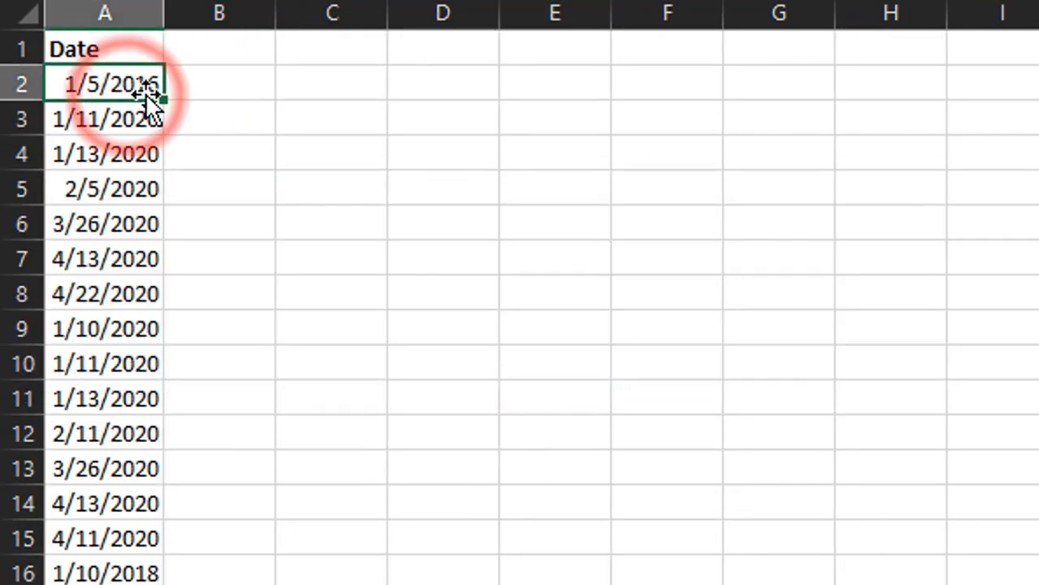
left_click(350, 84)
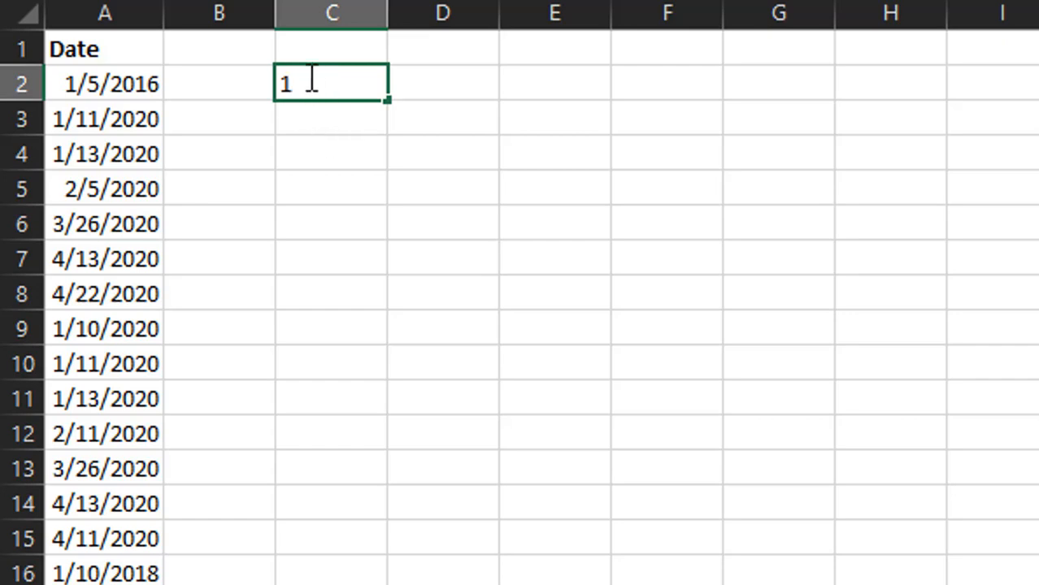
- Confirm the 1 in C2 and copy it
left_click(351, 133)
left_click(340, 86)
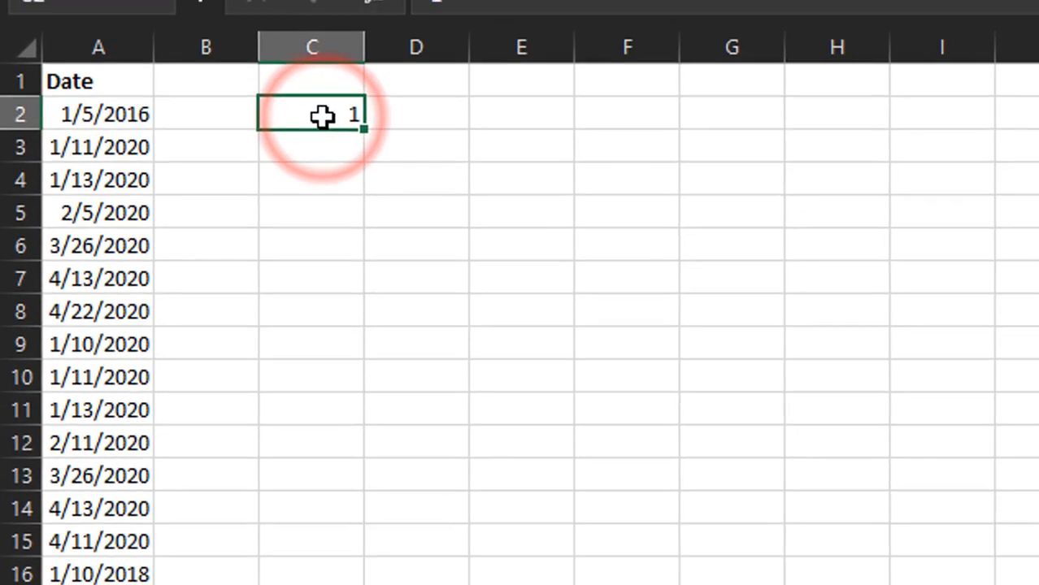
right_click(322, 115)
left_click(349, 34)
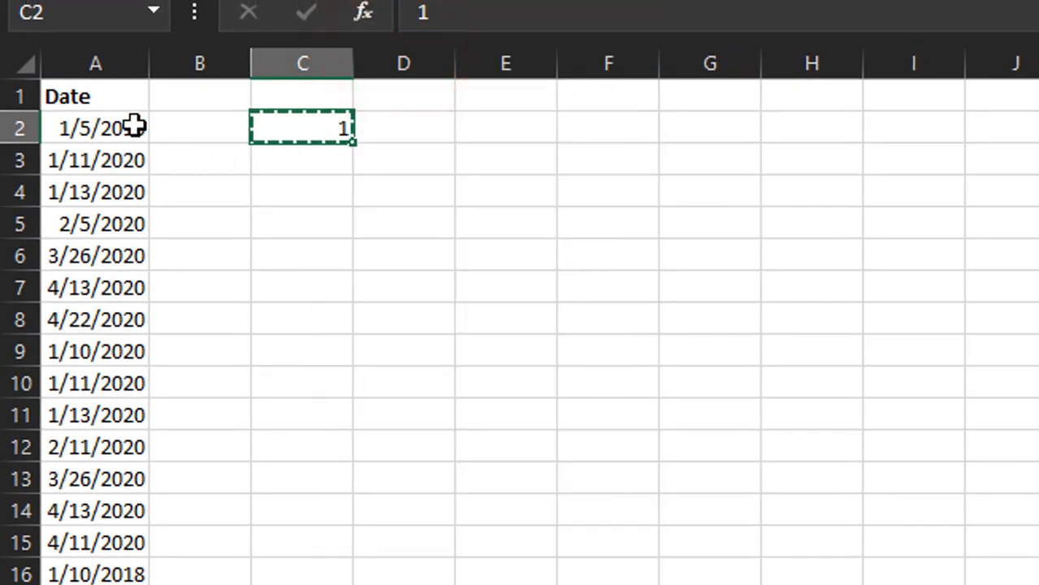
- Select the dates in A2:A18 and open Paste Special on them
left_click_drag(135, 126, 97, 584)
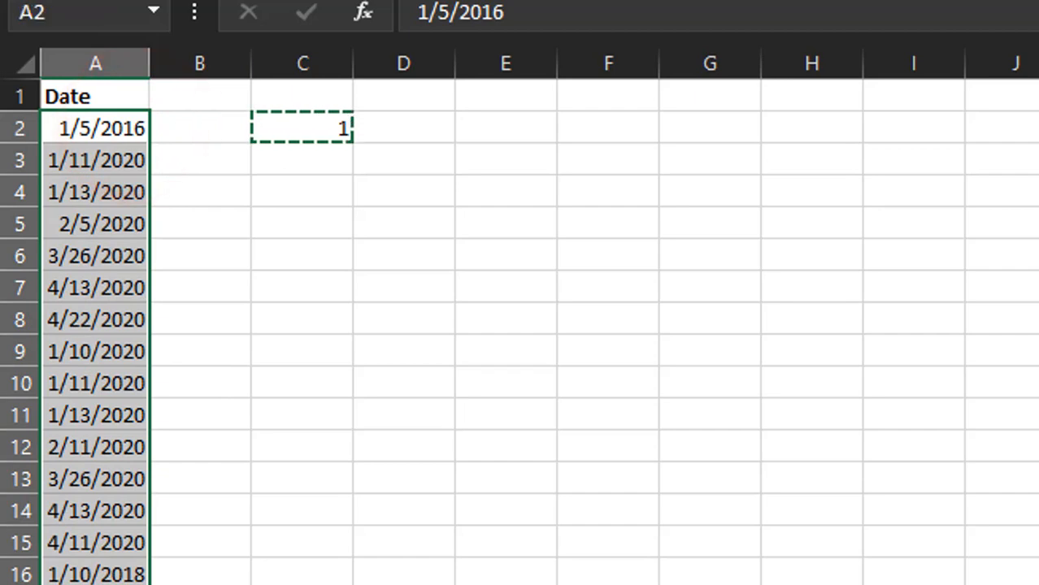
right_click(118, 231)
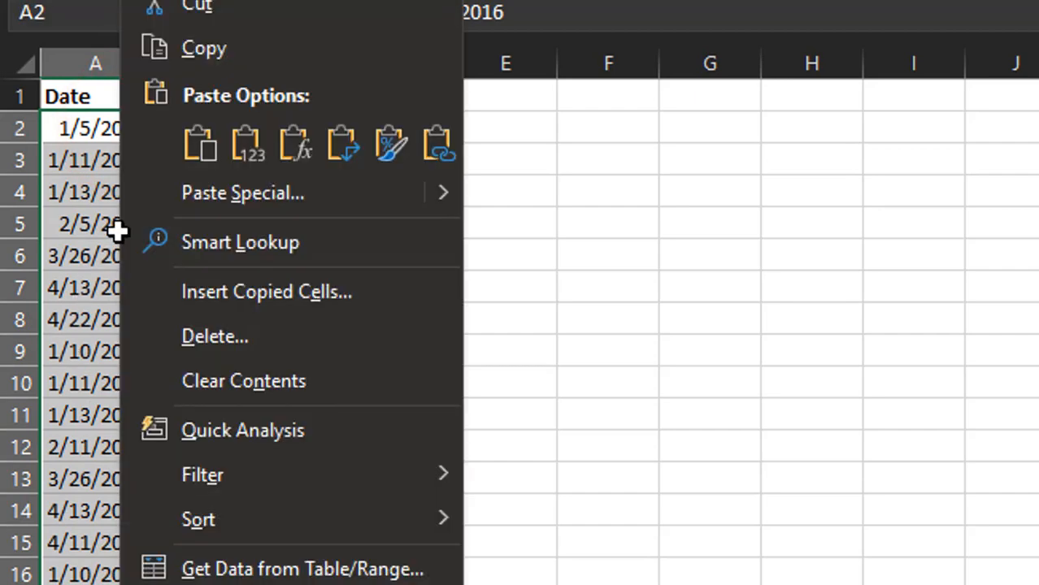
left_click(259, 193)
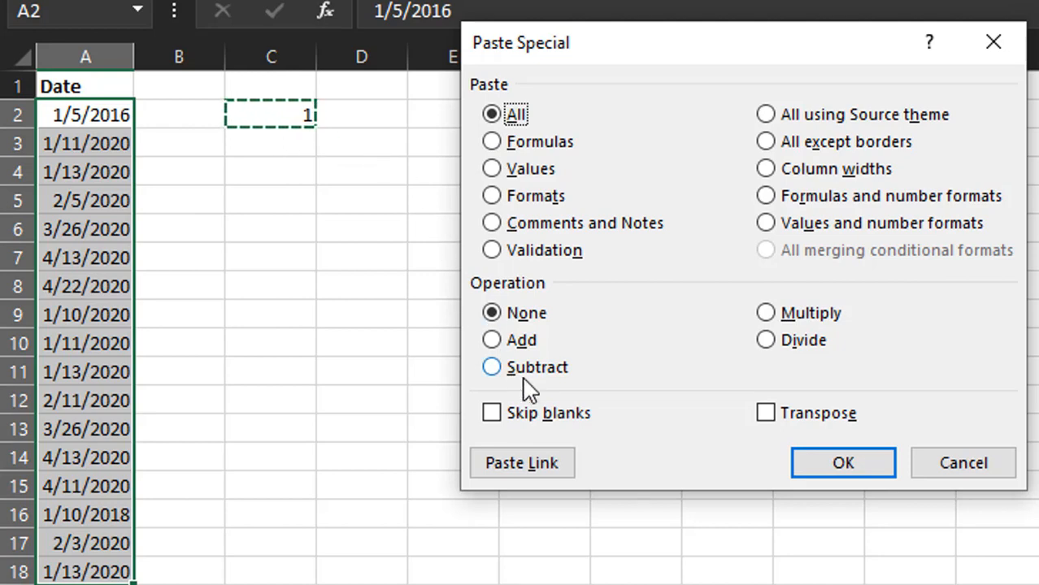
- Paste the 1 onto the dates with Values and Add, so A2 shows 1/6/2016
left_click(514, 342)
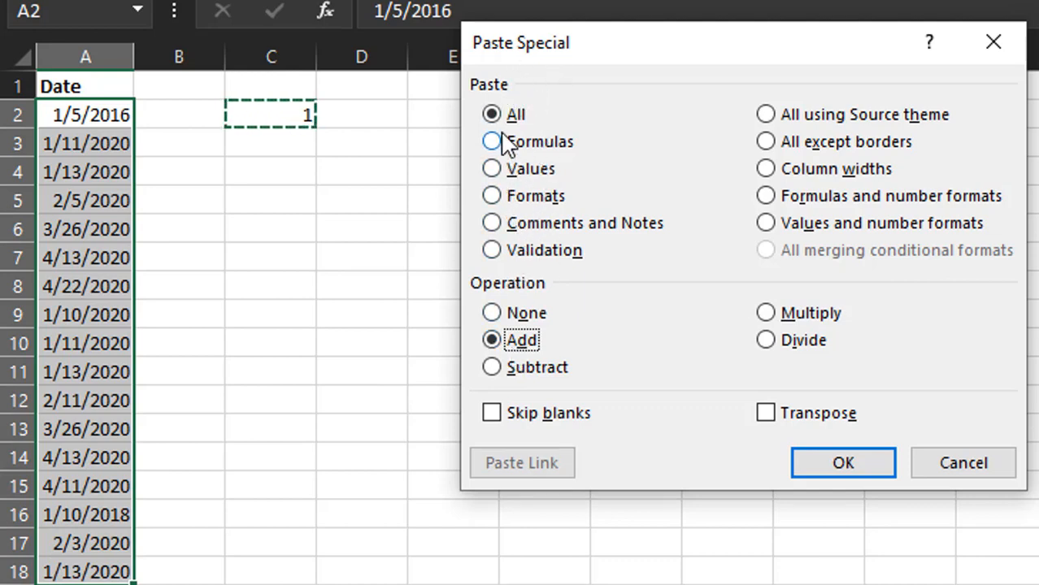
left_click(509, 171)
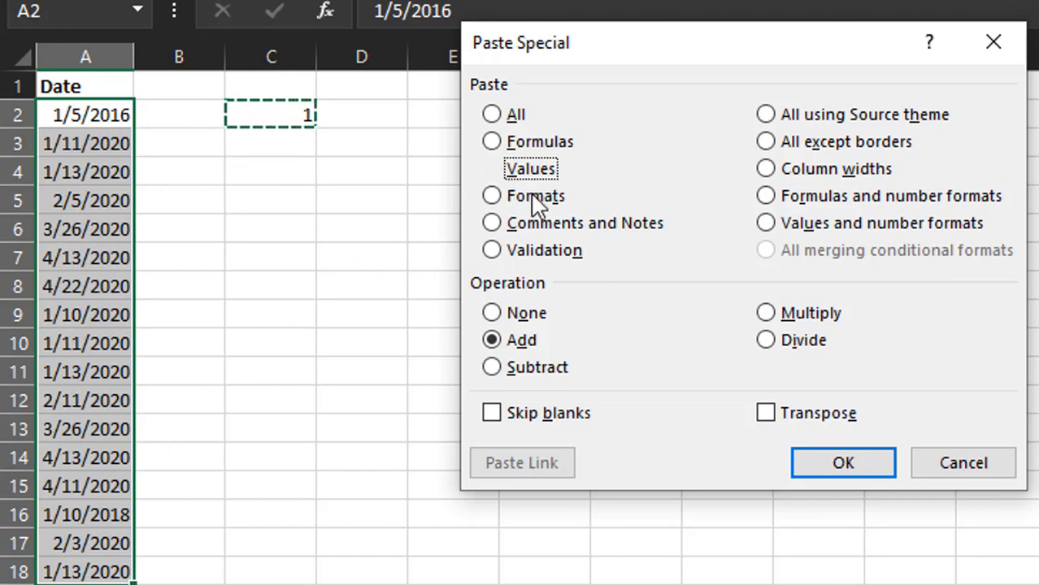
left_click(837, 474)
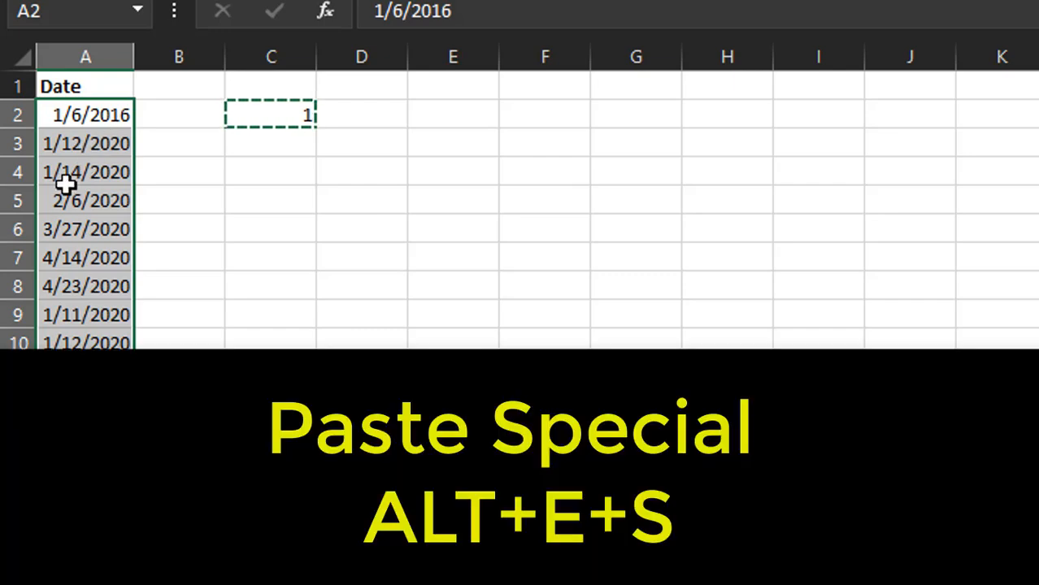
- Paste Special the copied 1 onto the selected dates using Values and Subtract
right_click(65, 179)
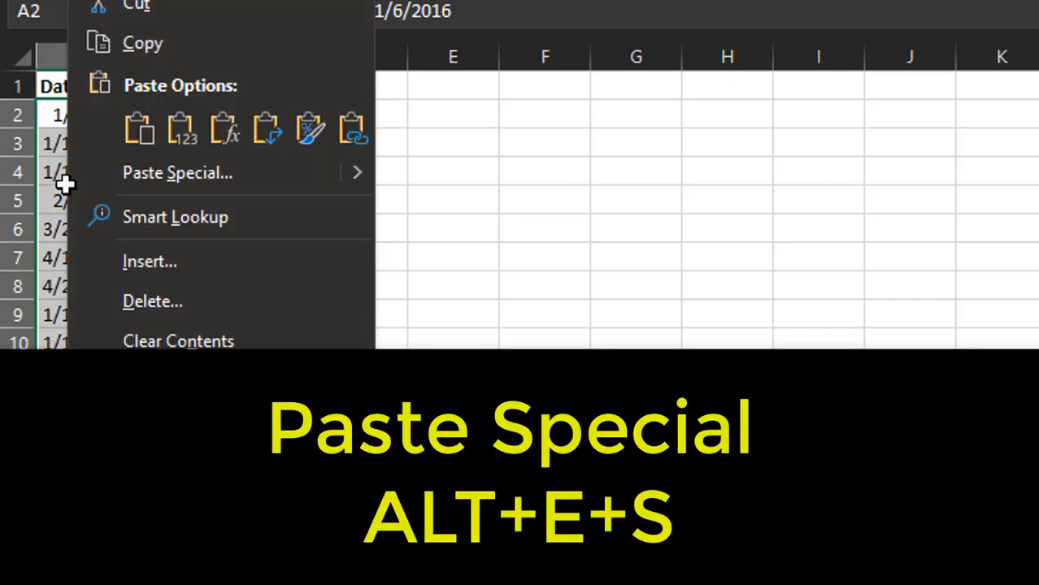
left_click(142, 181)
left_click_drag(239, 0, 738, 159)
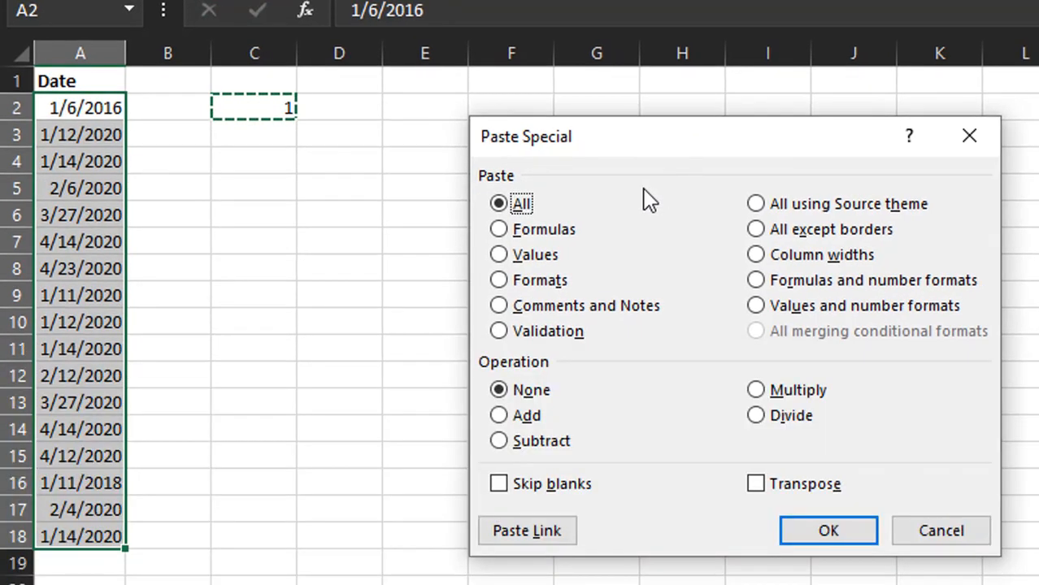
left_click_drag(659, 148, 602, 113)
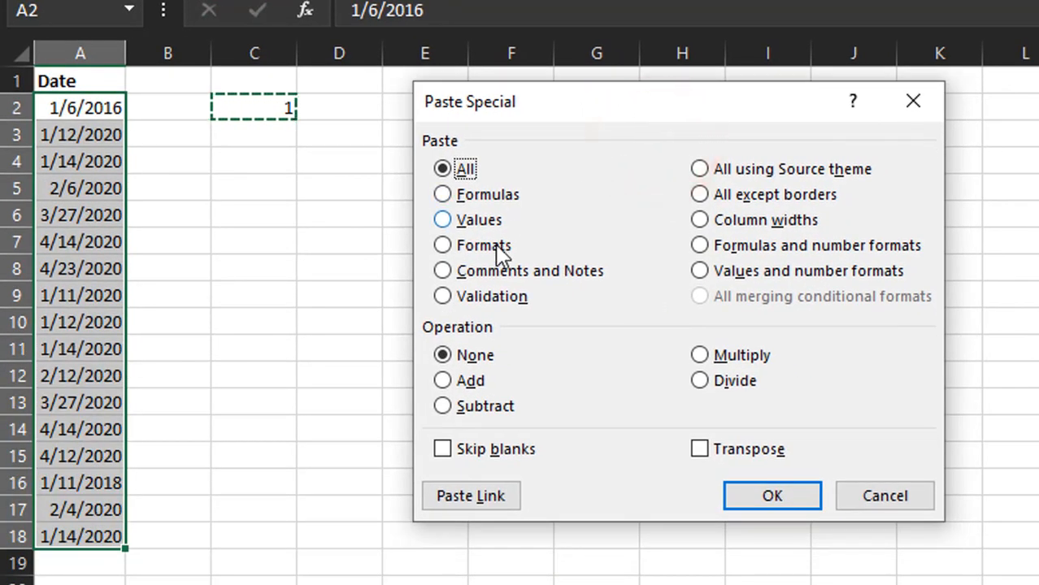
left_click(471, 220)
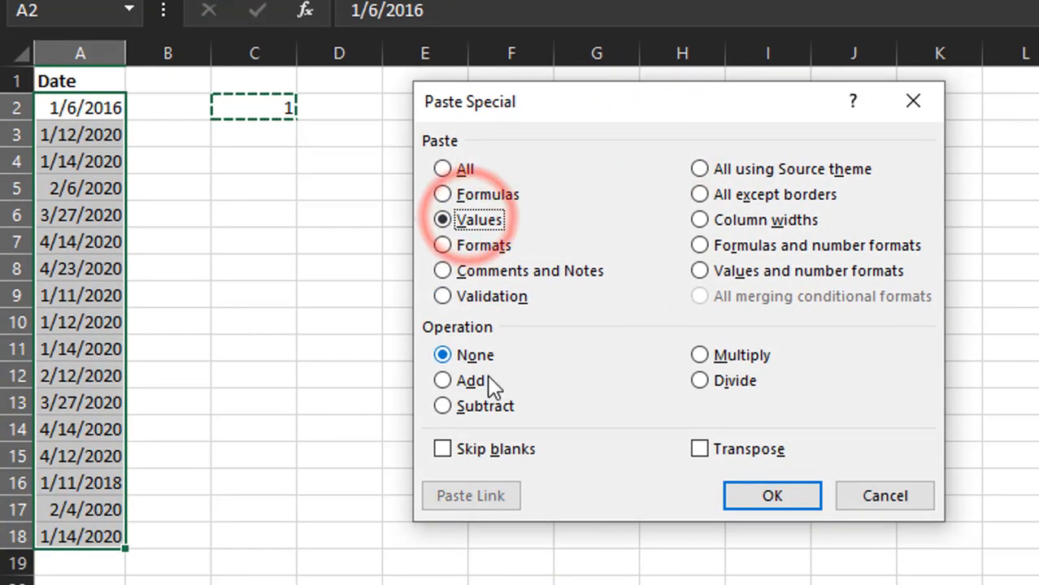
left_click(494, 407)
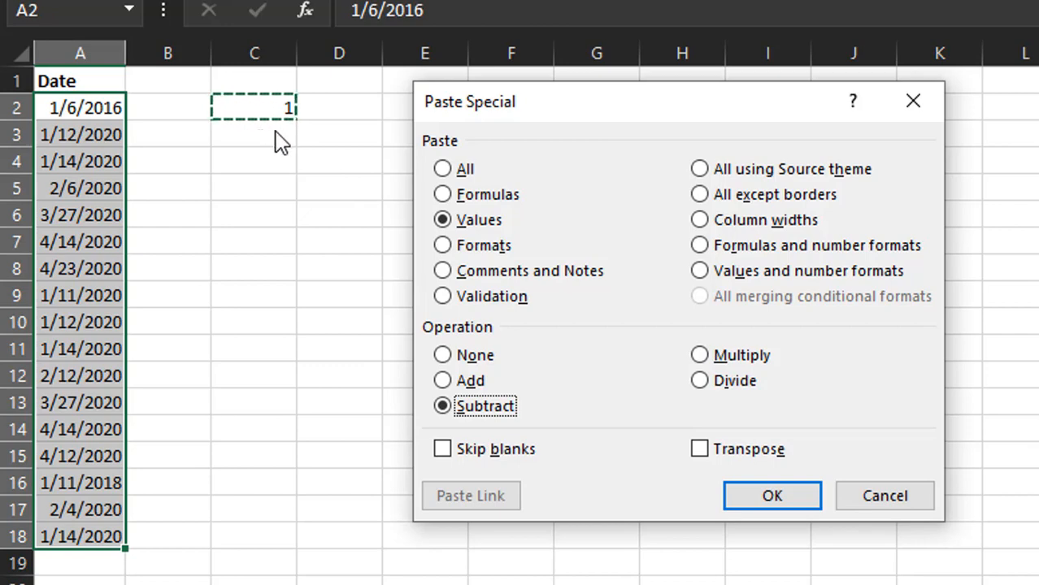
left_click(768, 498)
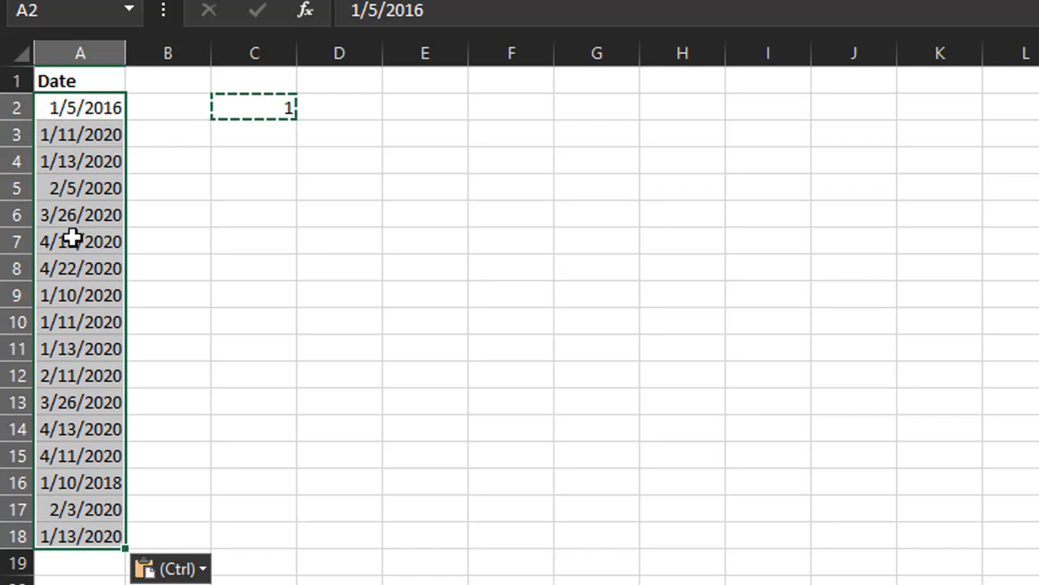
- Check A2 reads 1/5/2016 again, then select cell C2
left_click(73, 111)
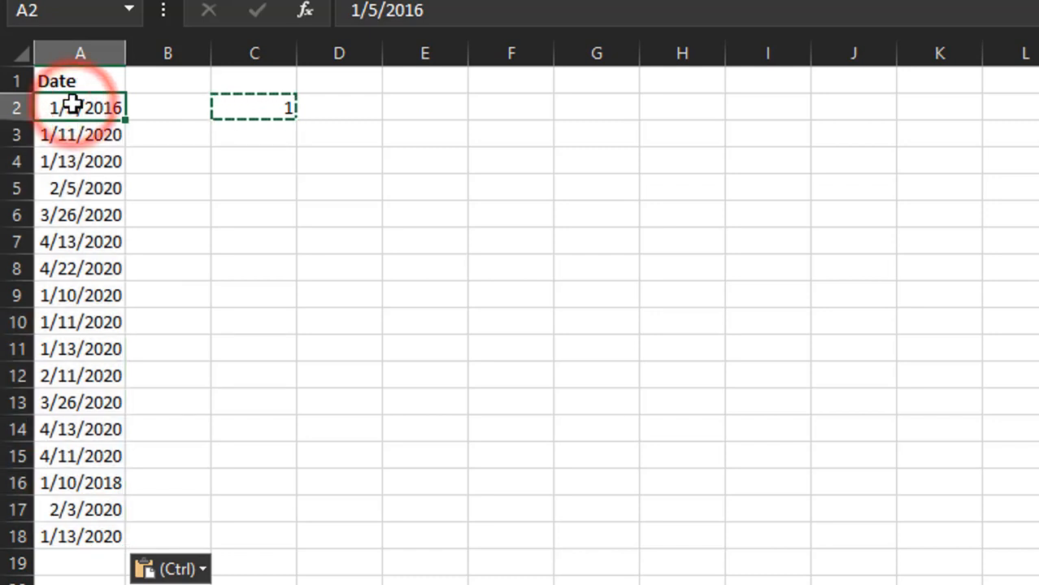
left_click(78, 109)
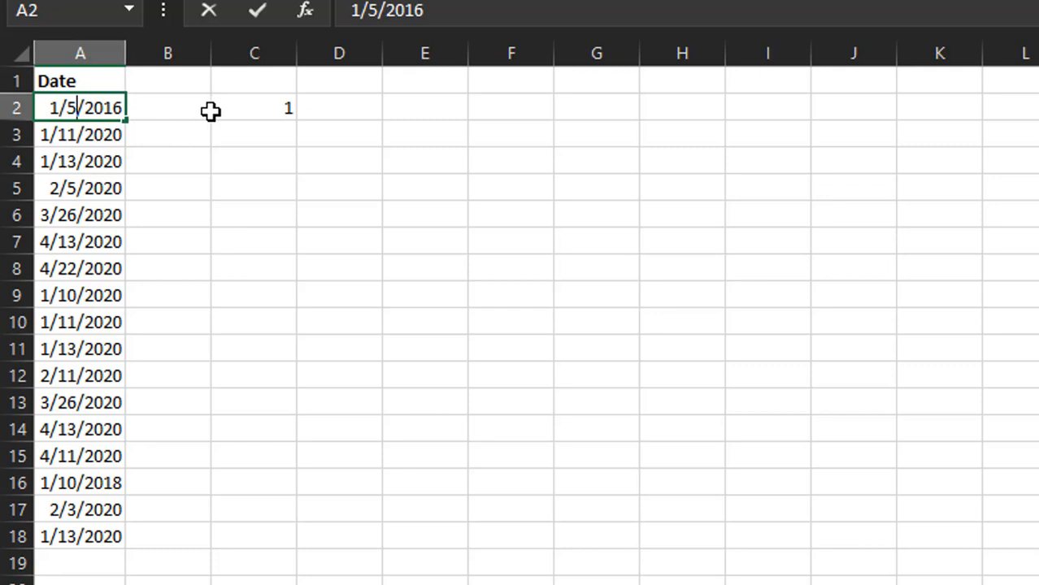
left_click(254, 109)
- Enter =EOMONTH(A2,0) in cell B2
left_click(176, 109)
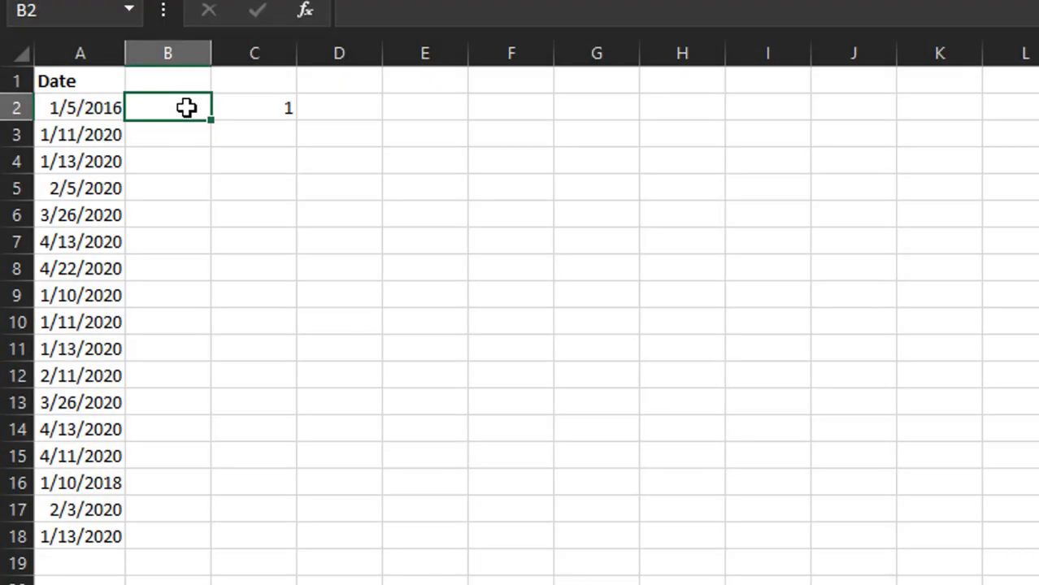
type("=e")
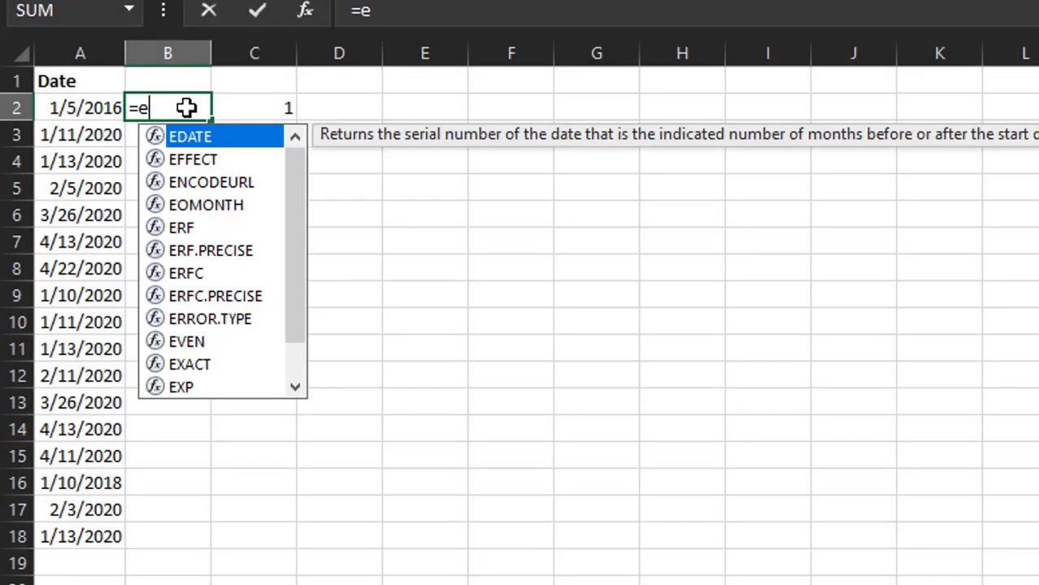
type("o")
key("Tab")
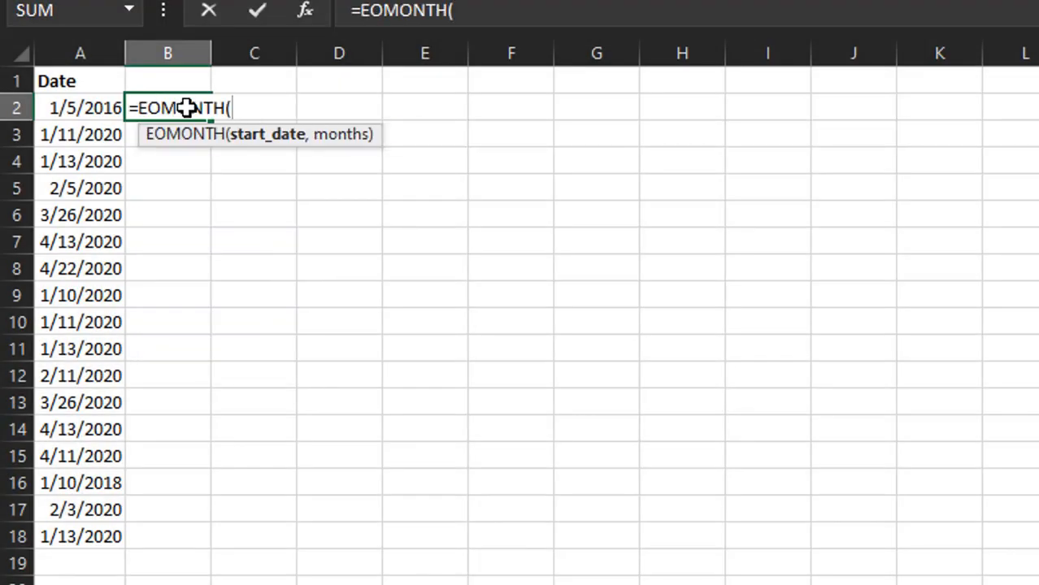
left_click(105, 112)
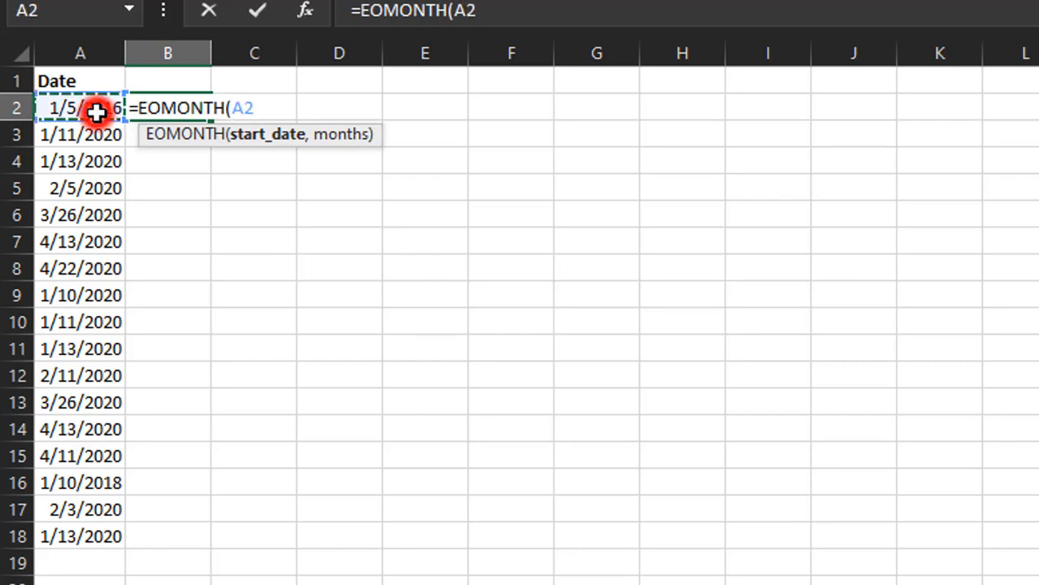
type(",")
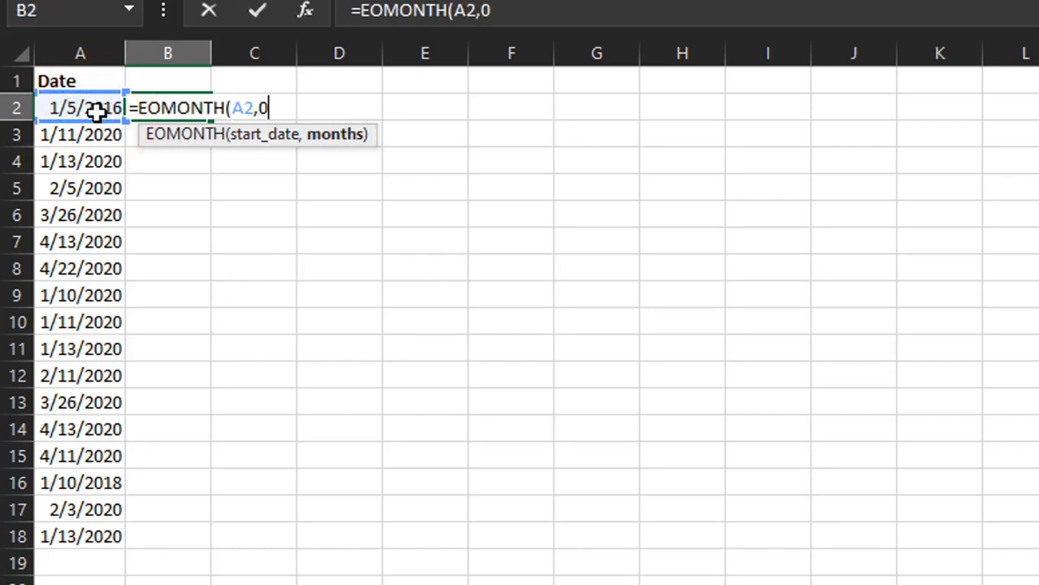
type("0)")
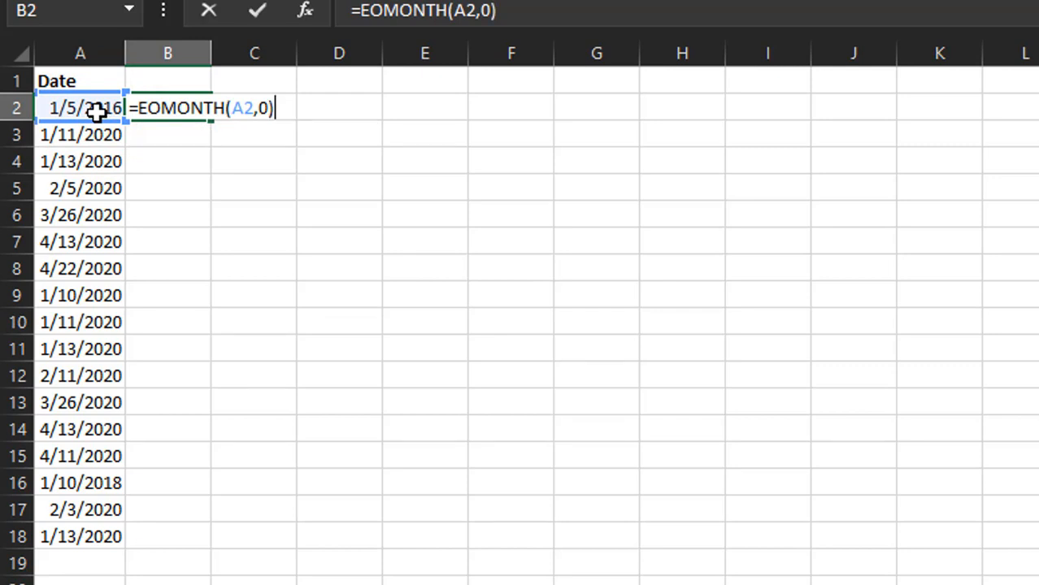
key("Return")
- Format B2 as Short Date and fill the formula down to B18
left_click(174, 105)
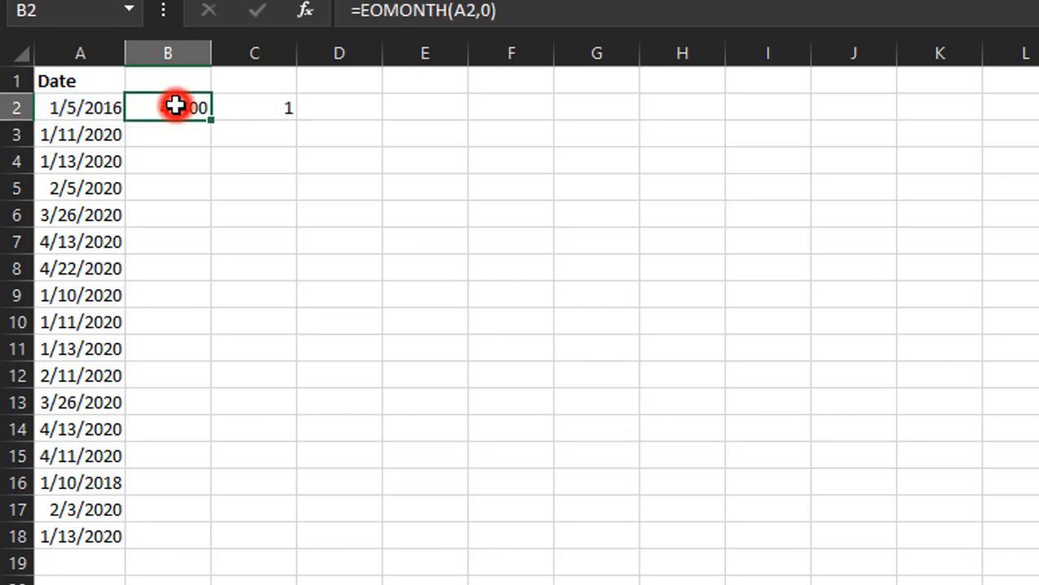
left_click(1017, 0)
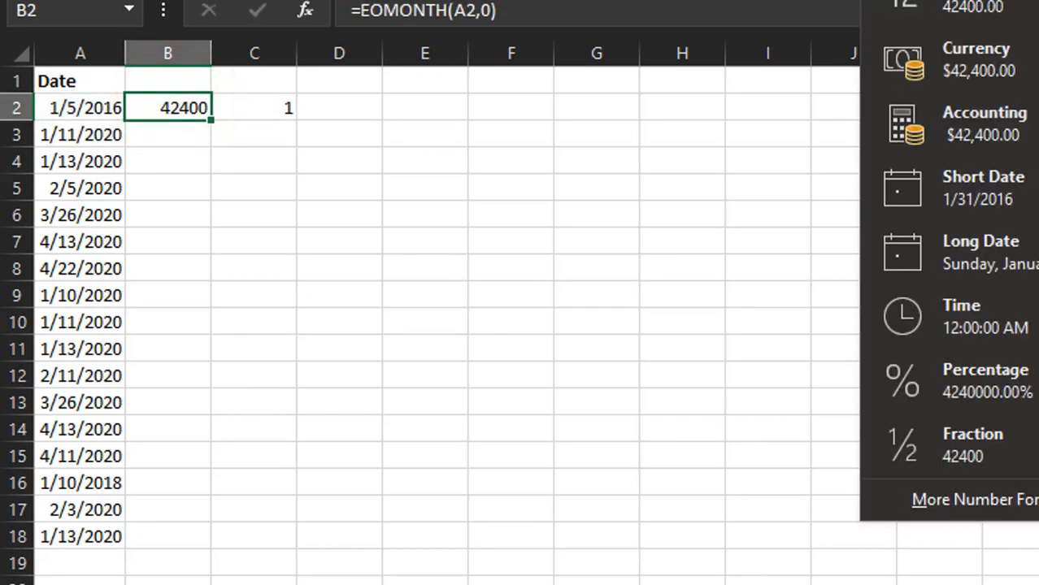
left_click(1012, 166)
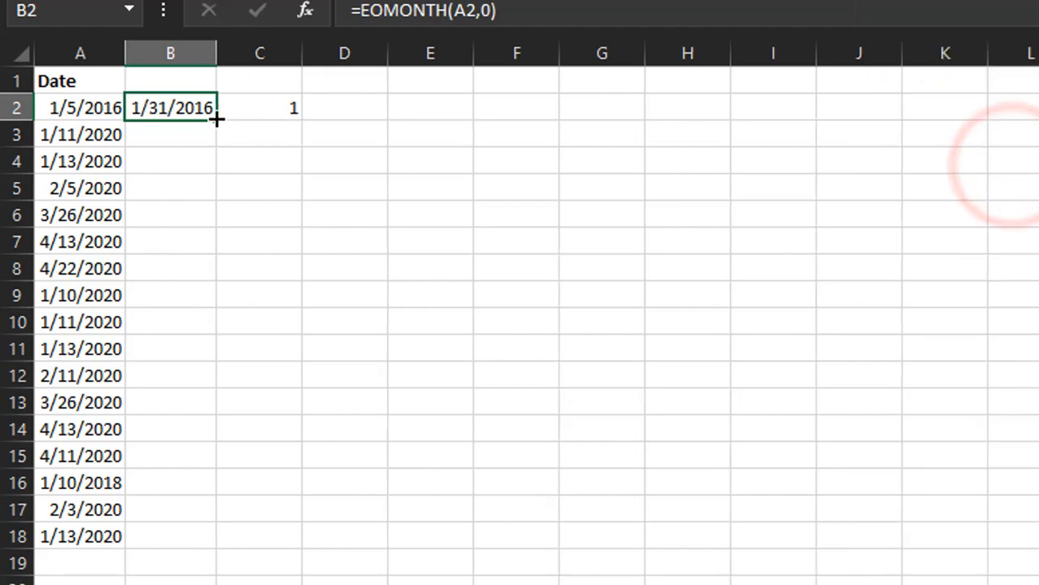
double_click(211, 118)
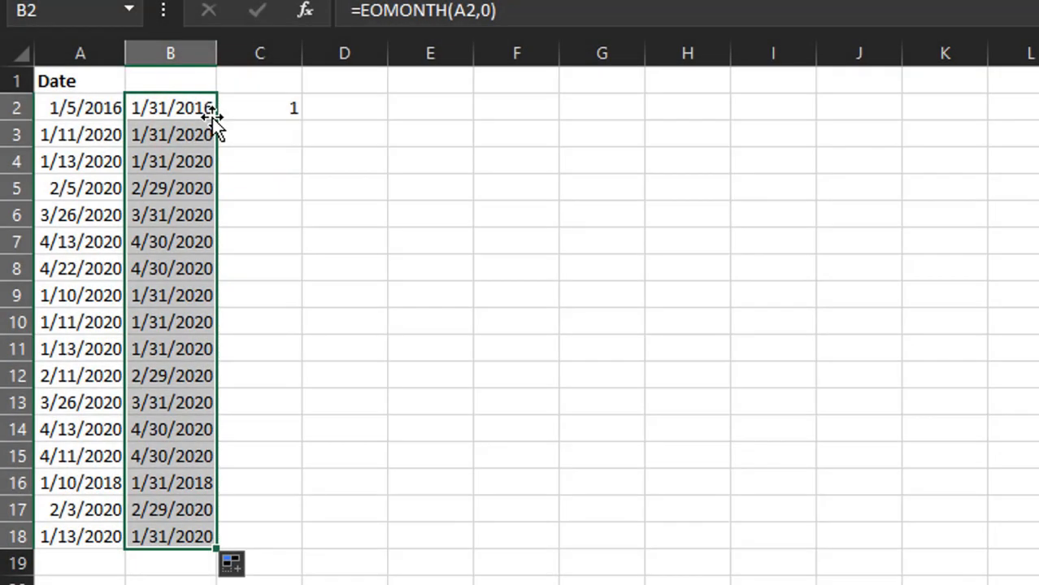
- Inspect B2's EOMONTH formula without changing it, then select cell C2
double_click(181, 108)
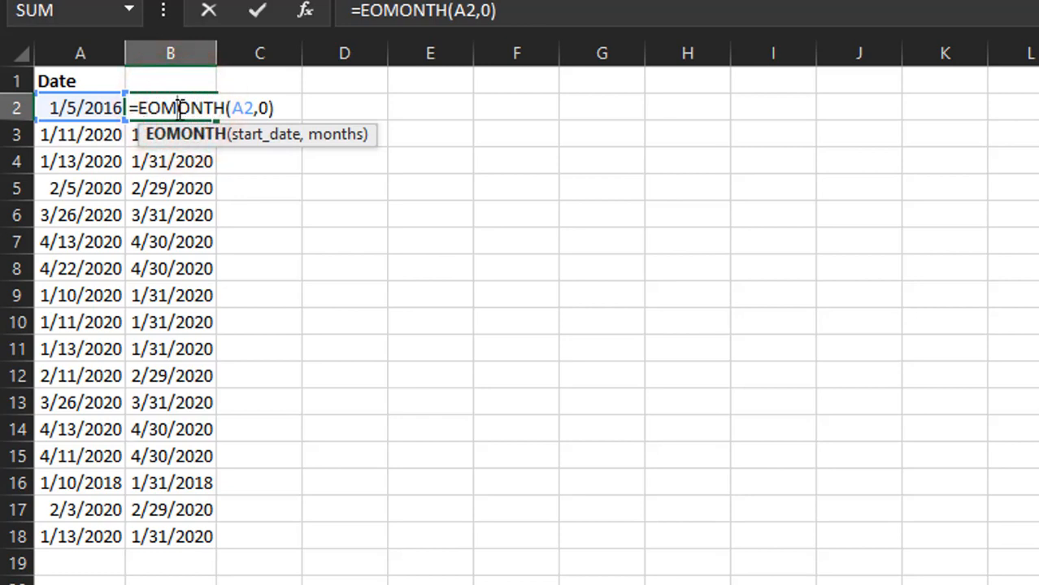
key("Escape")
double_click(181, 108)
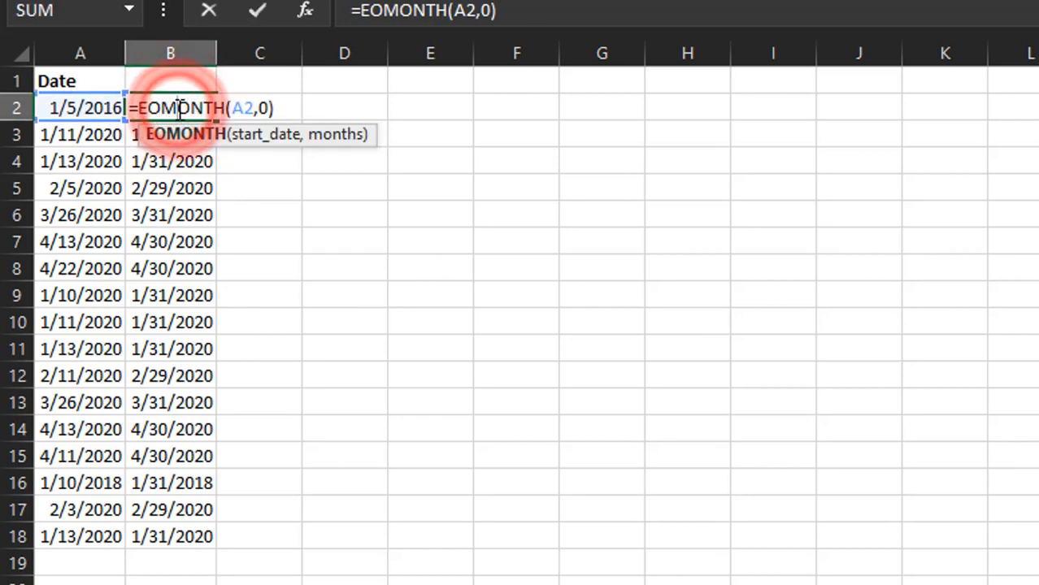
key("Escape")
left_click(279, 100)
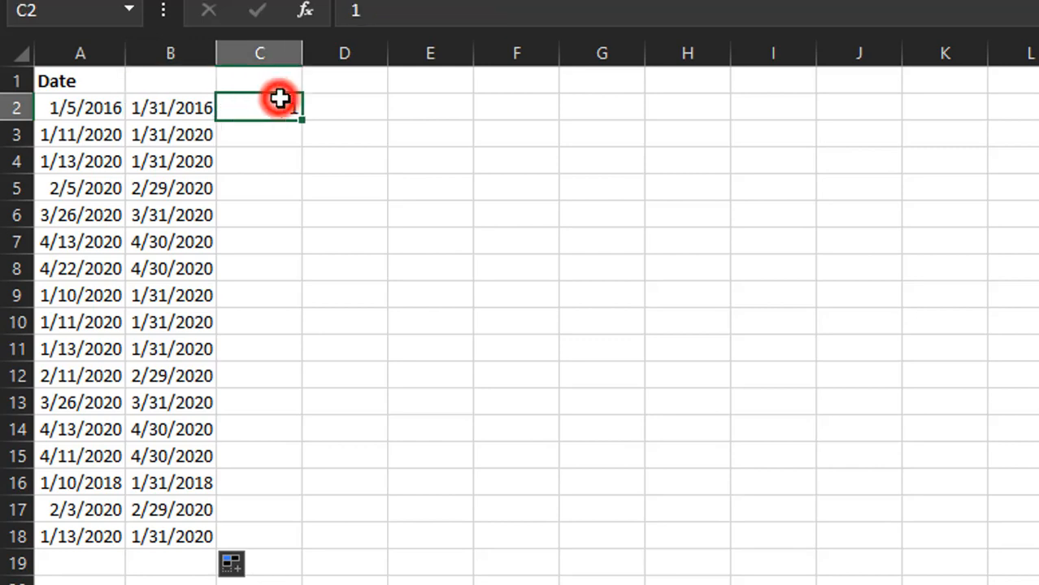
- Copy the 1 in C2 and select the month-end dates in B2:B18
right_click(280, 99)
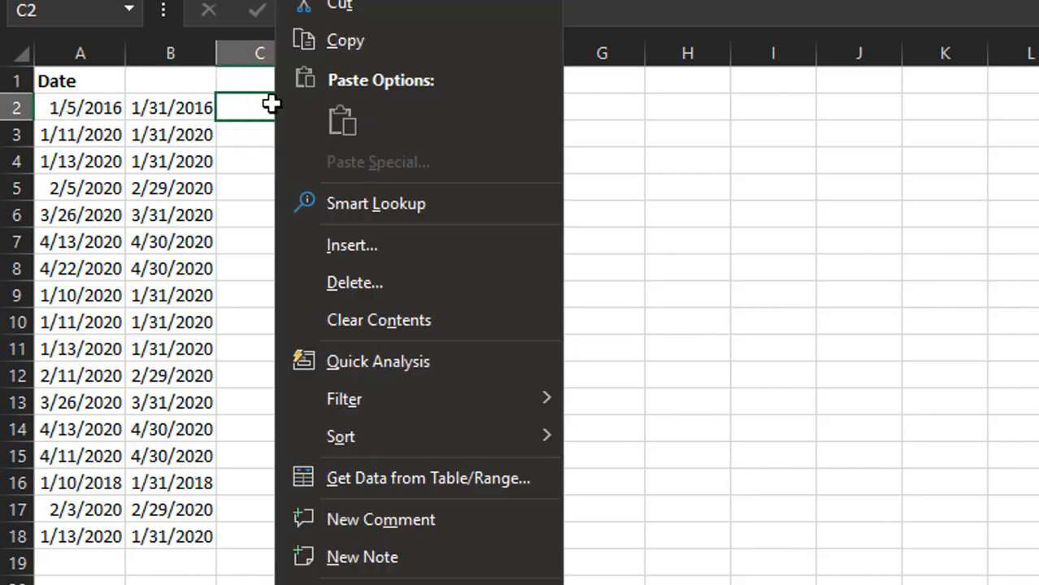
left_click(360, 34)
left_click_drag(175, 107, 178, 536)
- Paste Special onto B2:B18 with Values and Add, giving dates like 2/1/2016
right_click(158, 468)
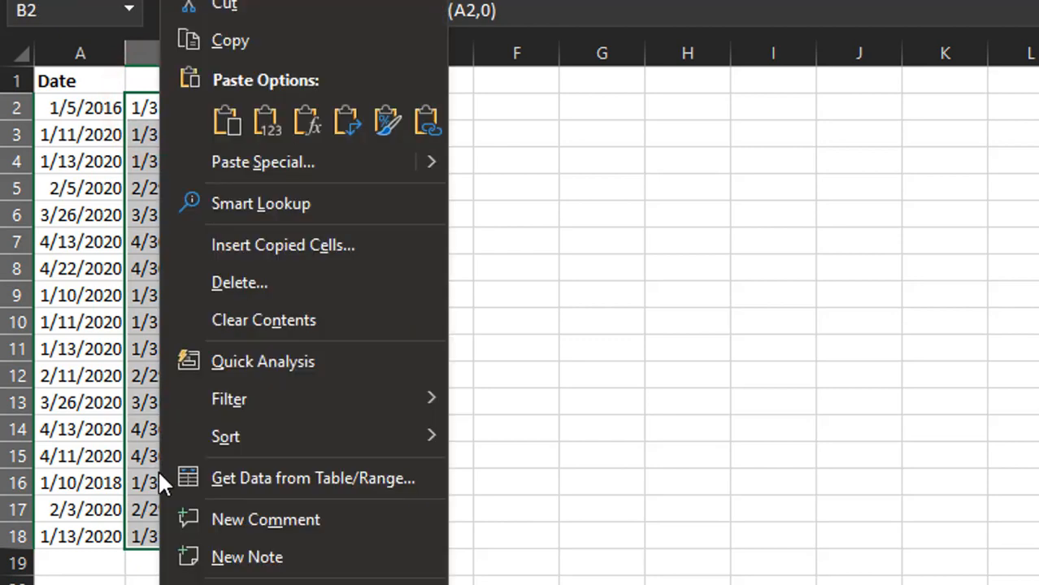
left_click(295, 172)
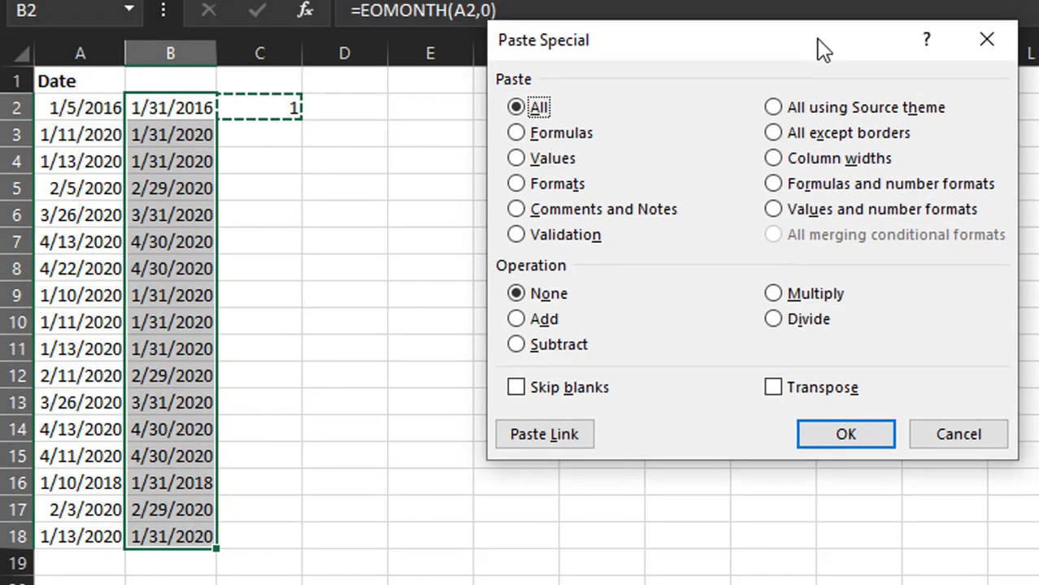
left_click(553, 160)
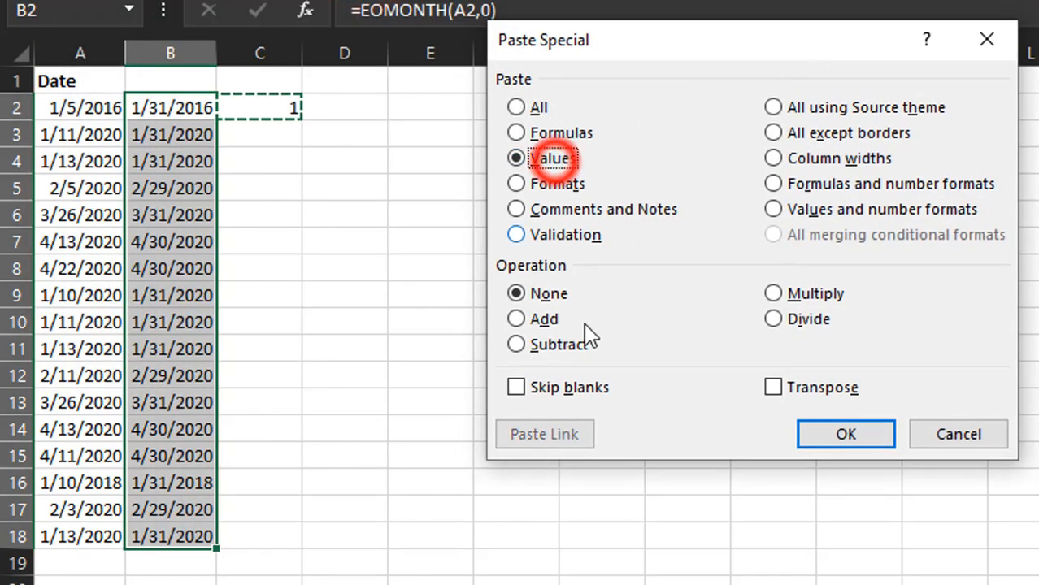
left_click(543, 320)
left_click(848, 435)
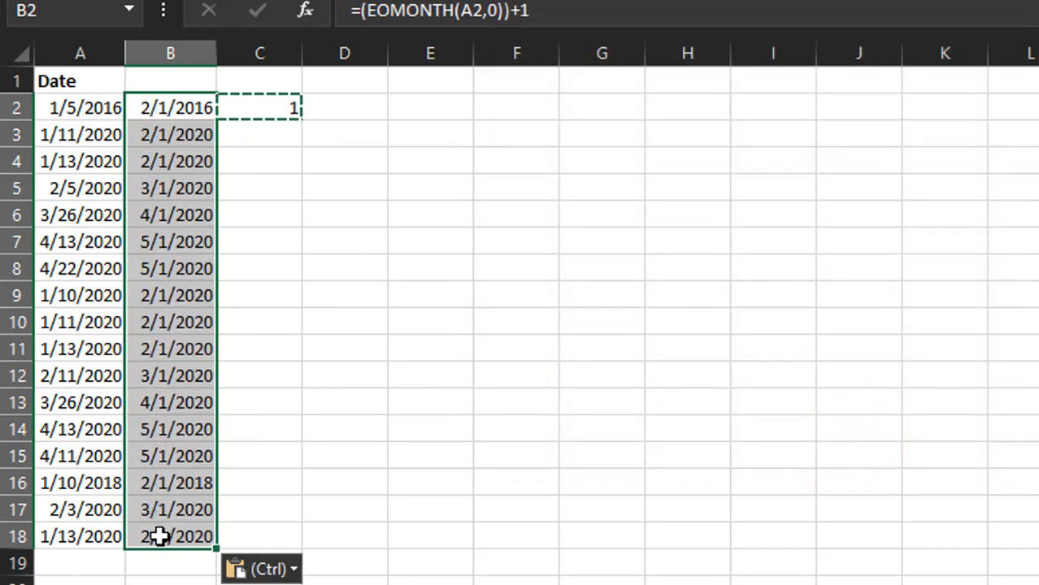
double_click(185, 104)
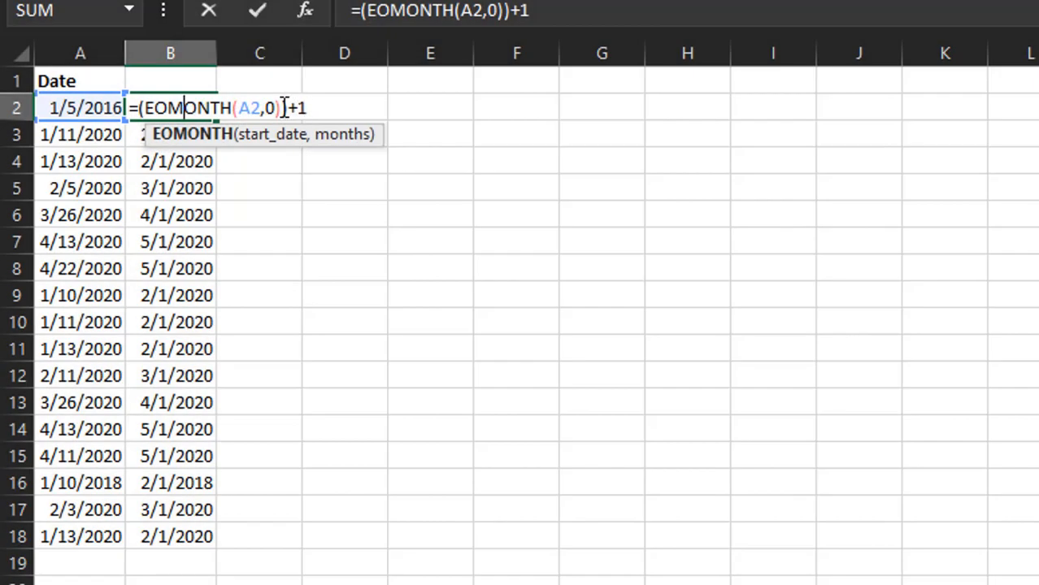
left_click_drag(298, 108, 302, 109)
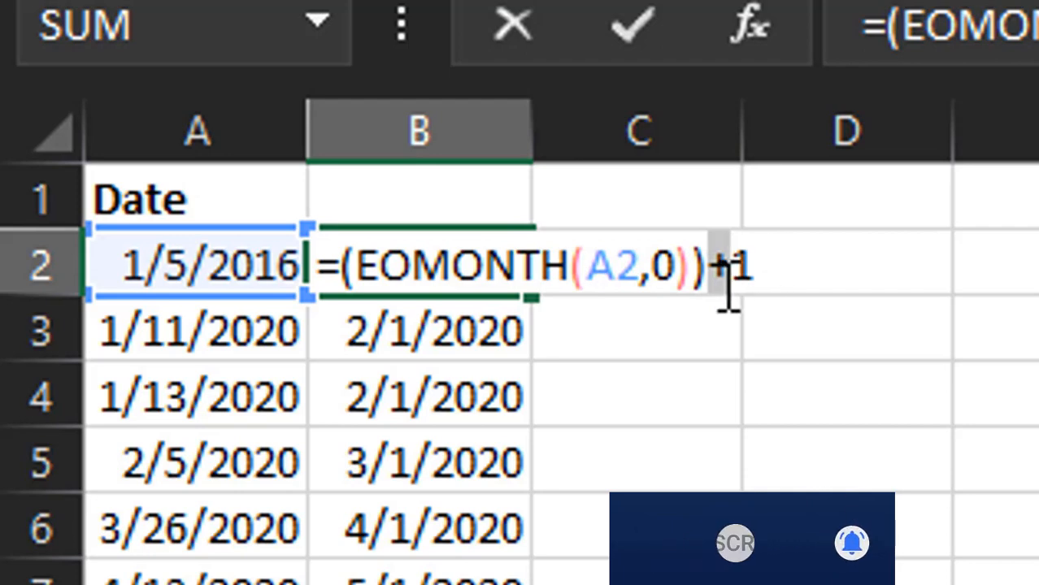
key("Escape")
left_click(639, 302)
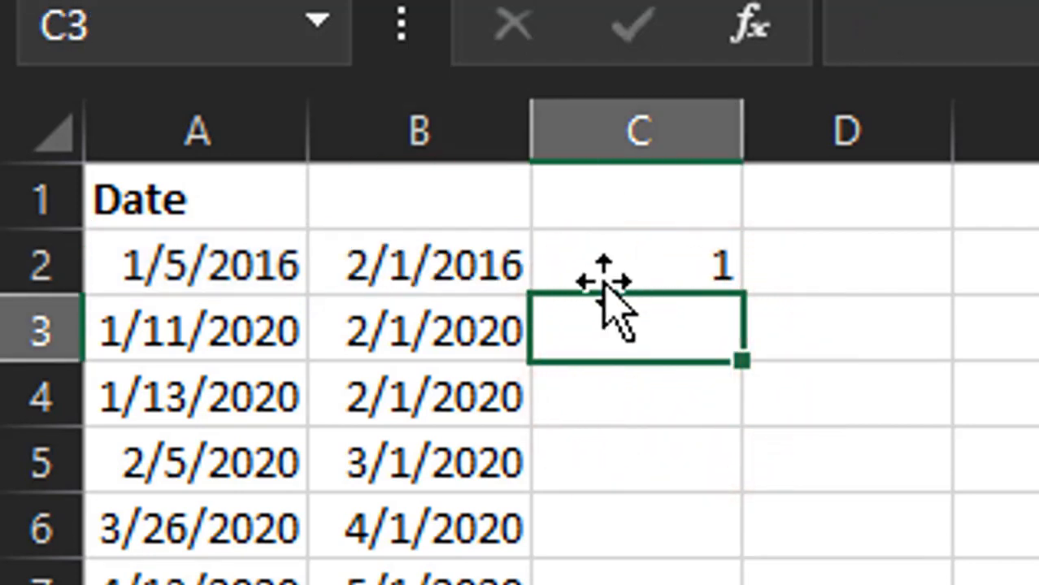
left_click(473, 278)
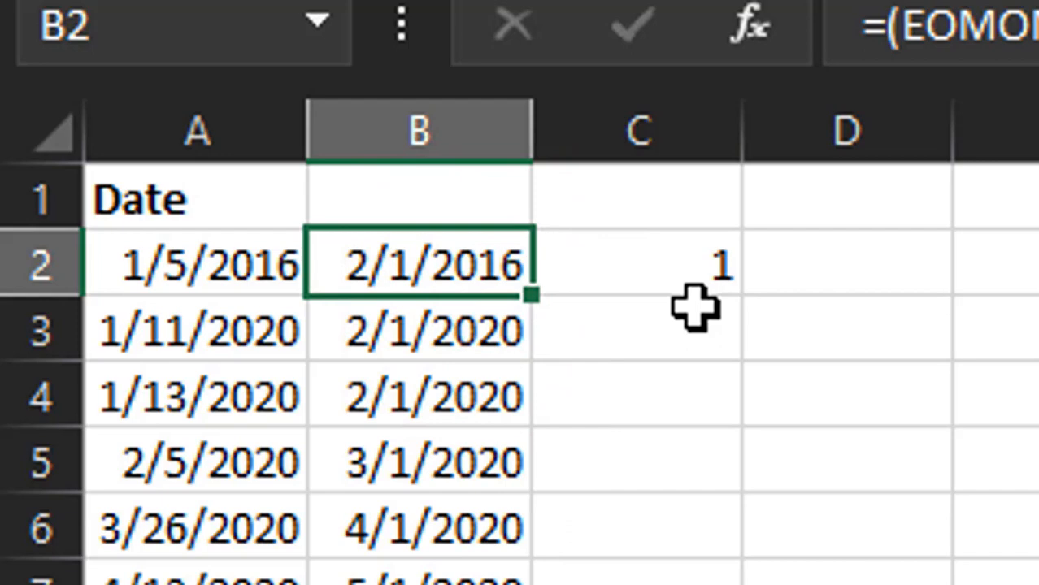
left_click(259, 280)
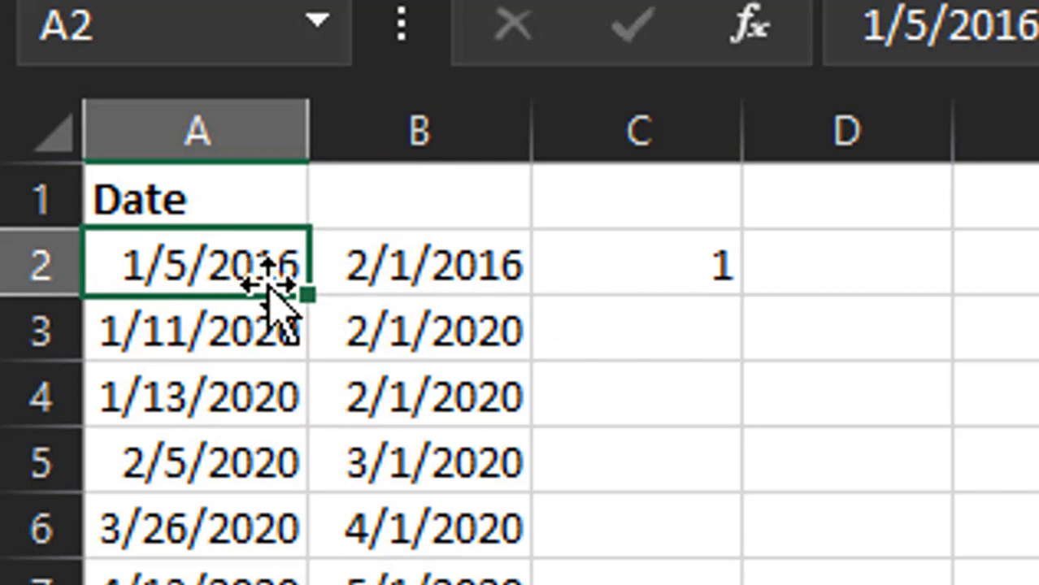
left_click(457, 197)
right_click(464, 198)
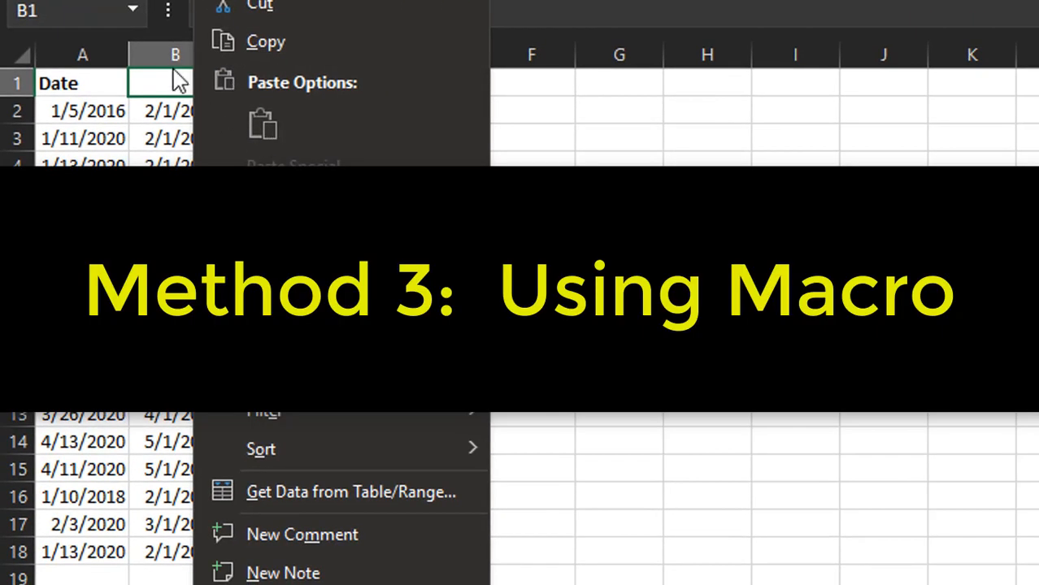
- On the Macro sheet, use the left arrow button beside Date to subtract one day from A2
right_click(163, 56)
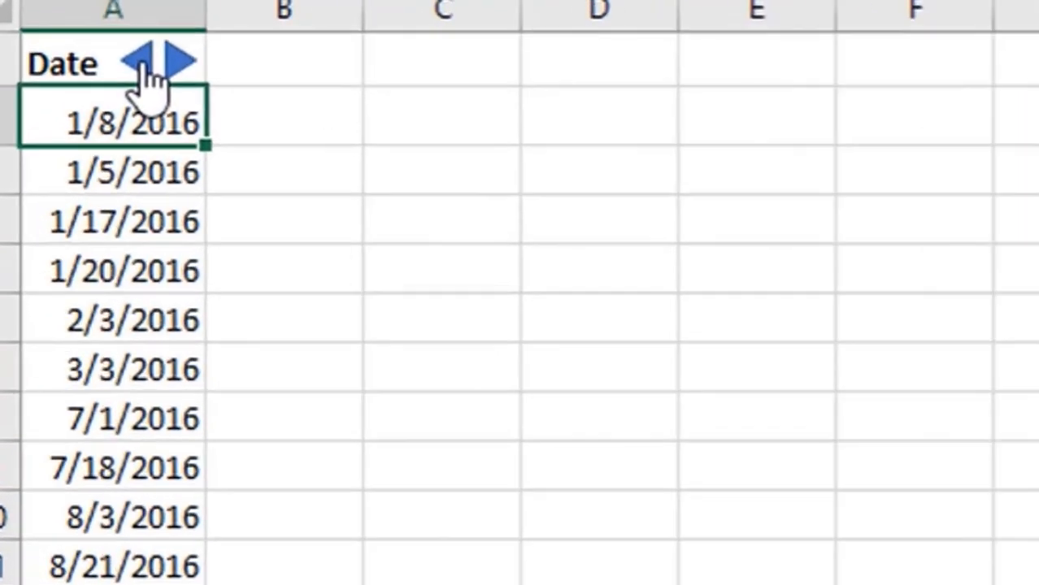
left_click(100, 50)
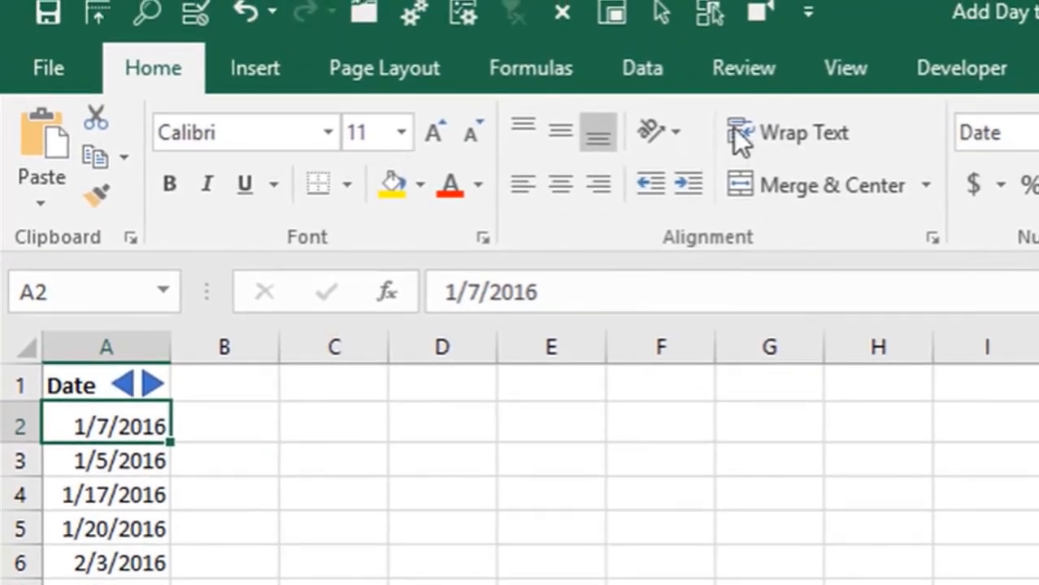
- Open the VBA editor from the Developer tab and display Module1 of the Add Day to Date project
left_click(947, 72)
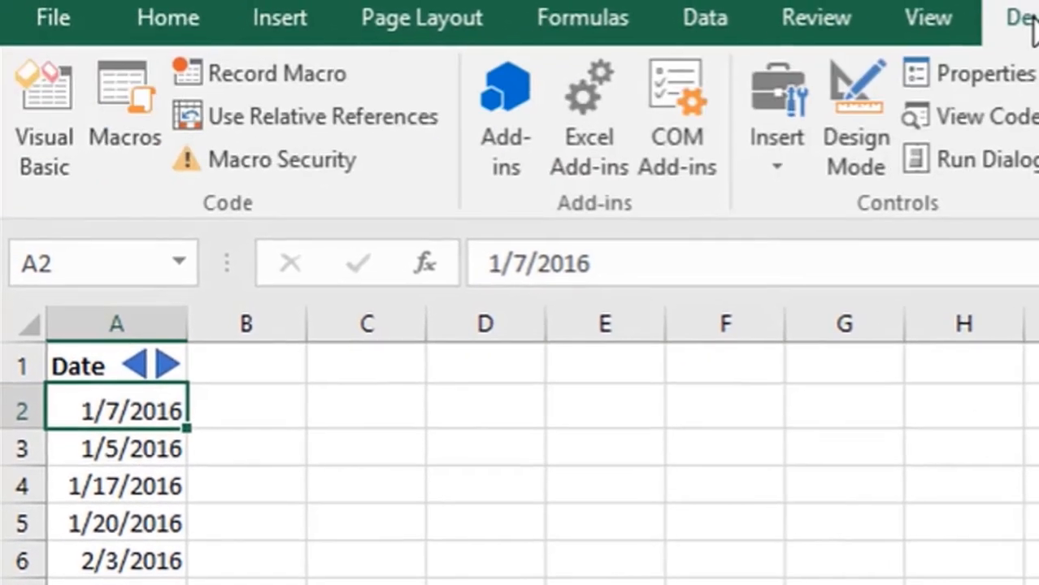
left_click(47, 115)
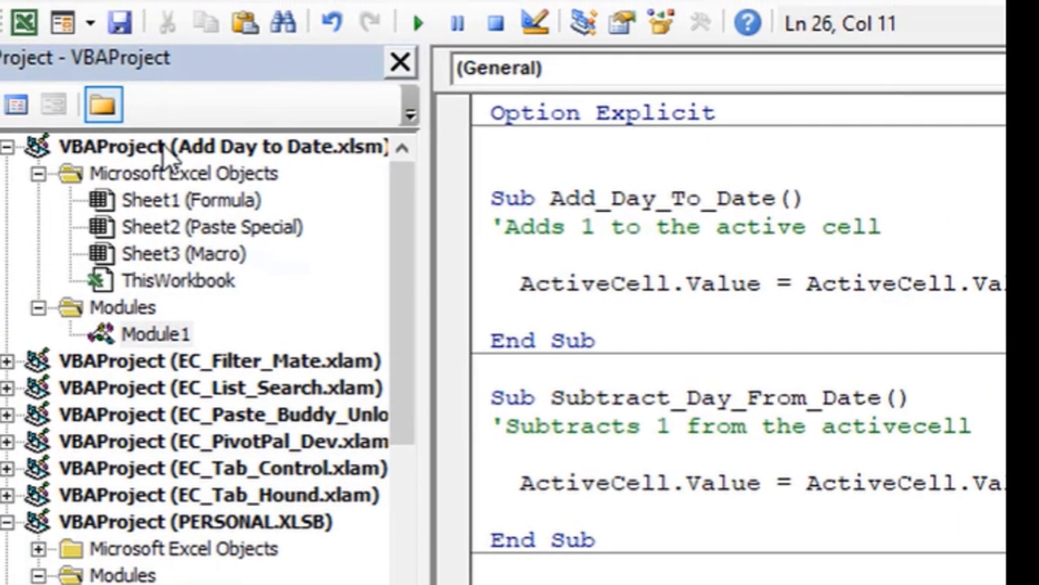
left_click(163, 139)
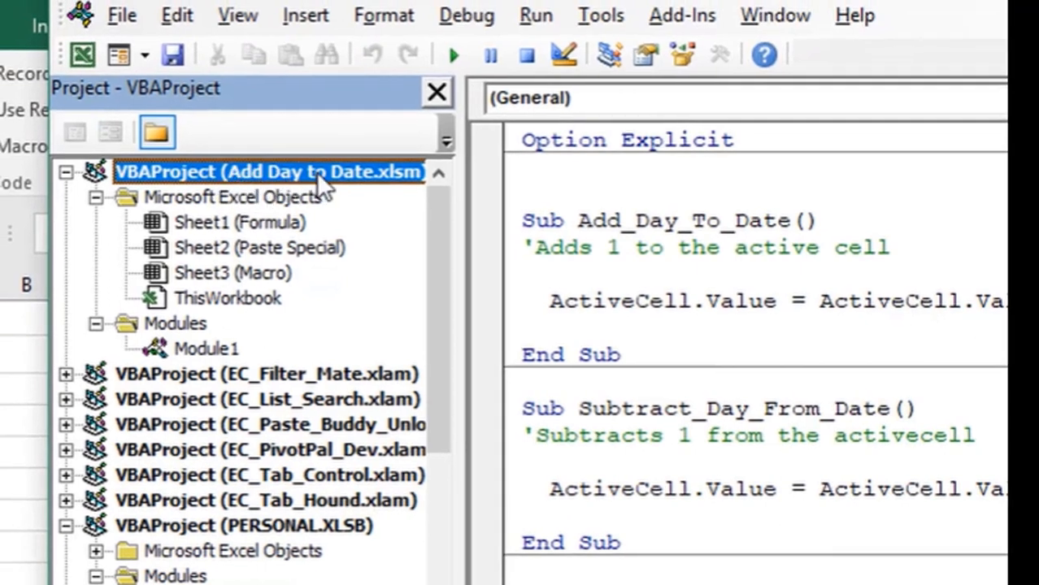
double_click(211, 346)
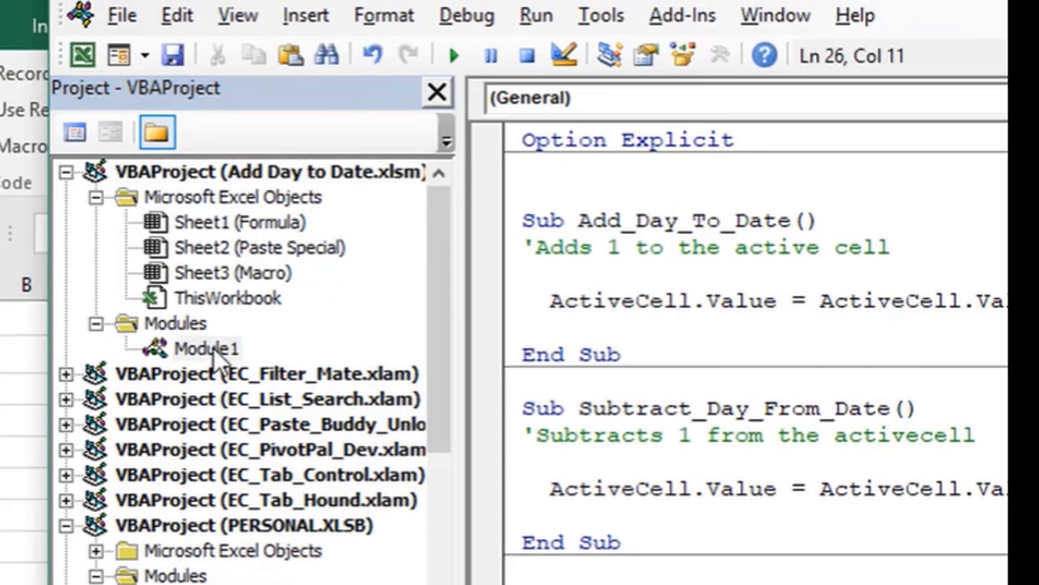
- Widen the code pane and highlight the ActiveCell.Value + 1 line to examine it
left_click_drag(466, 348, 328, 317)
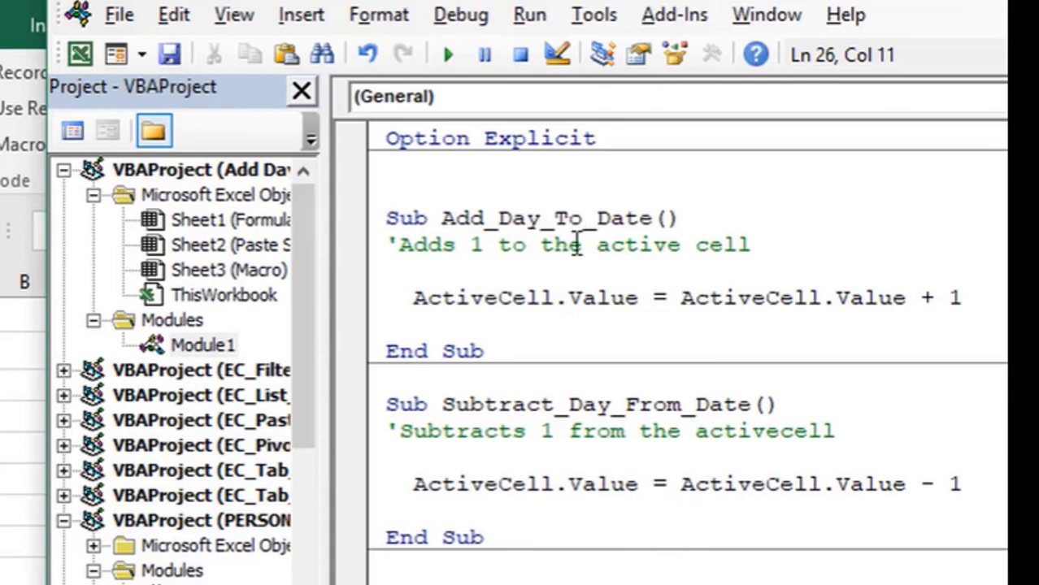
left_click_drag(409, 298, 958, 298)
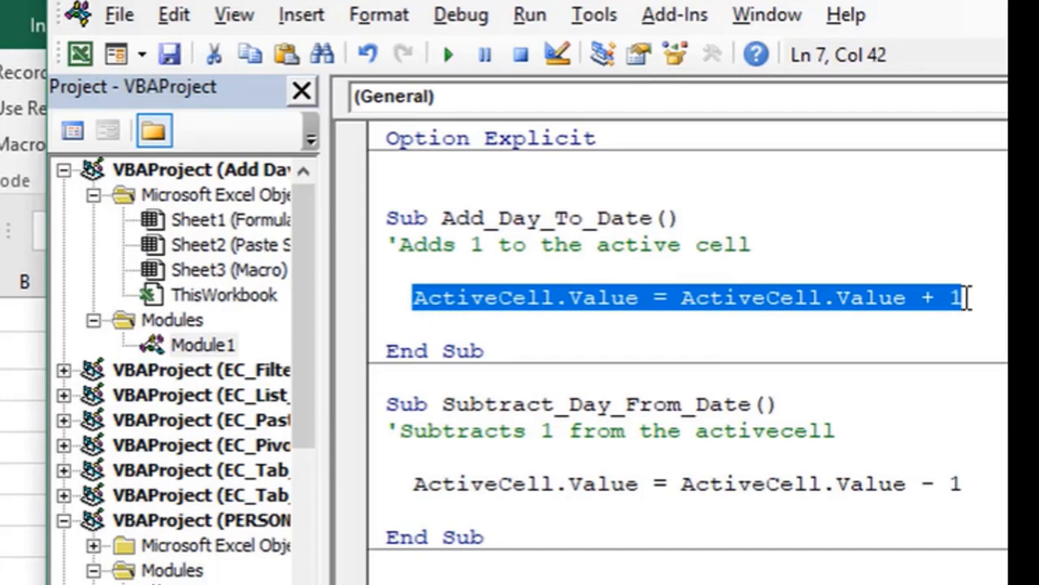
left_click(422, 299)
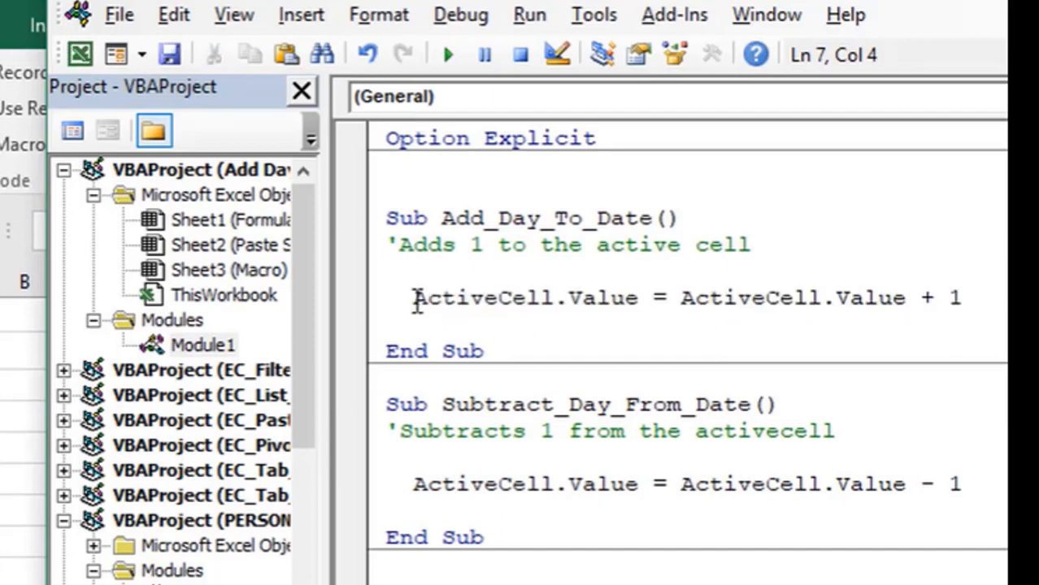
left_click_drag(415, 299, 644, 306)
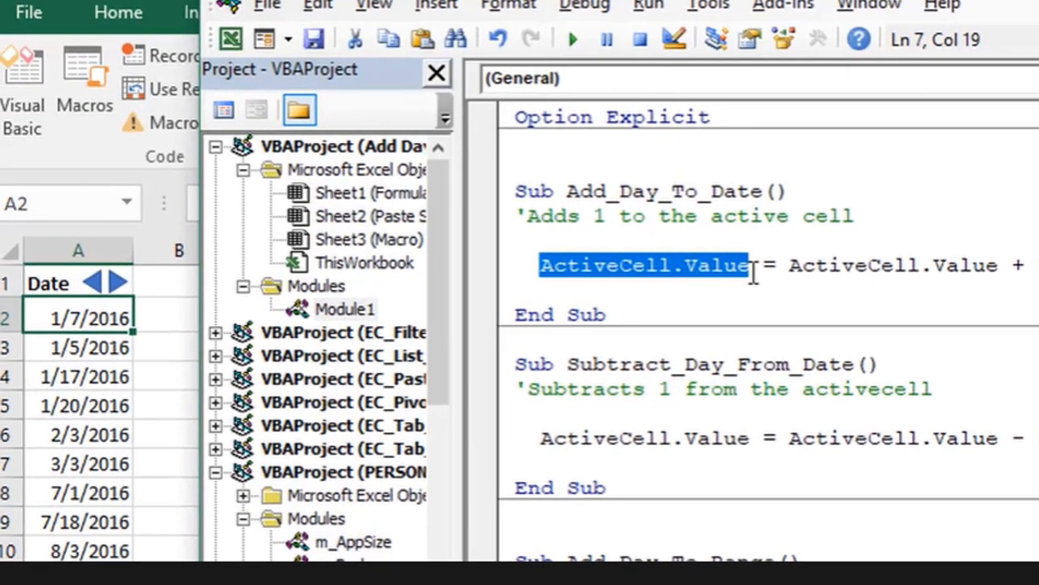
- Run Add_Day_To_Date twice so A2 reads 1/9/2016, then move into Add_Day_To_Range
left_click_drag(786, 267, 1036, 265)
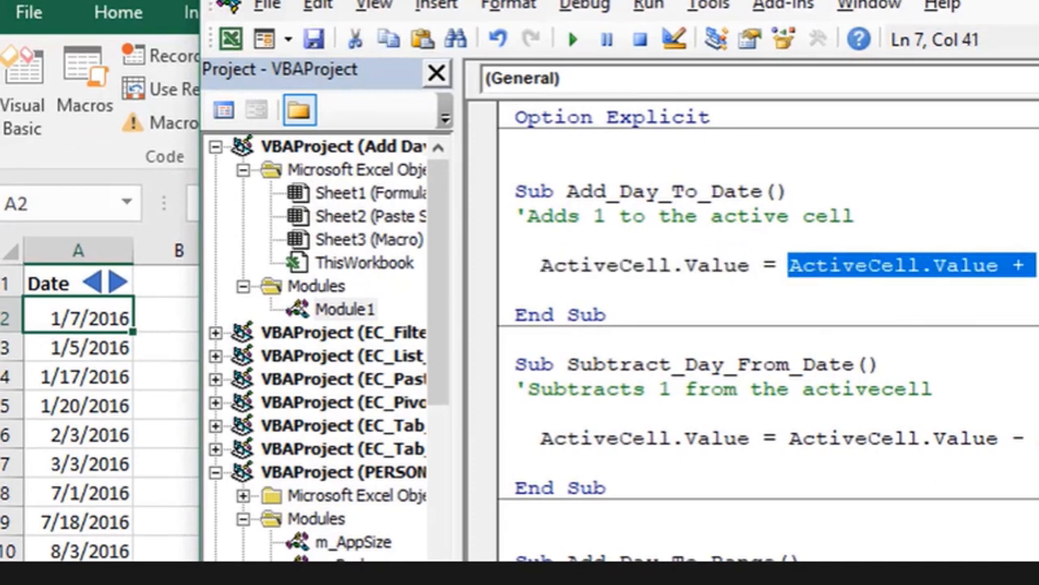
left_click(1038, 266)
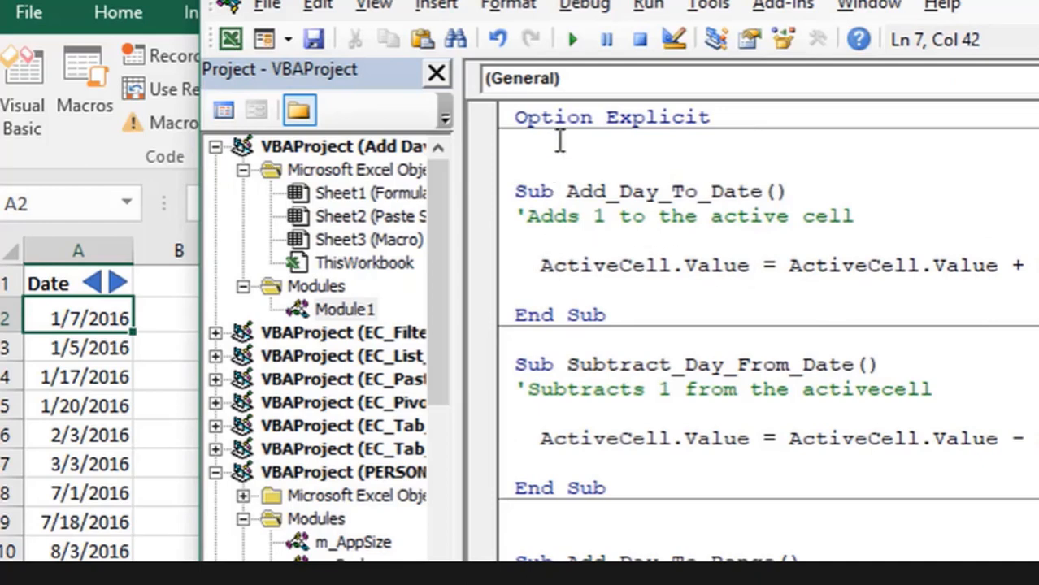
left_click(570, 40)
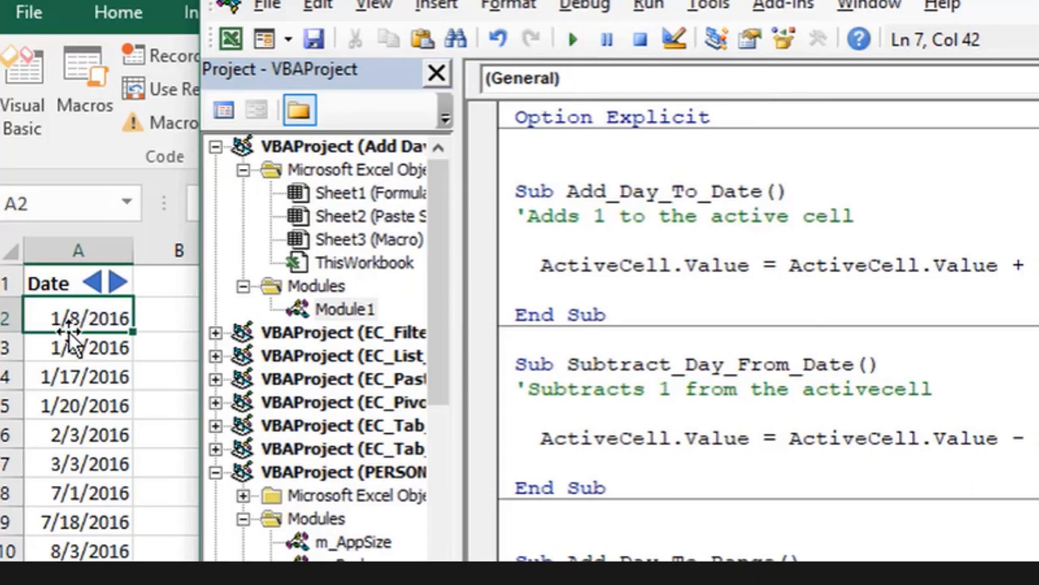
left_click(569, 40)
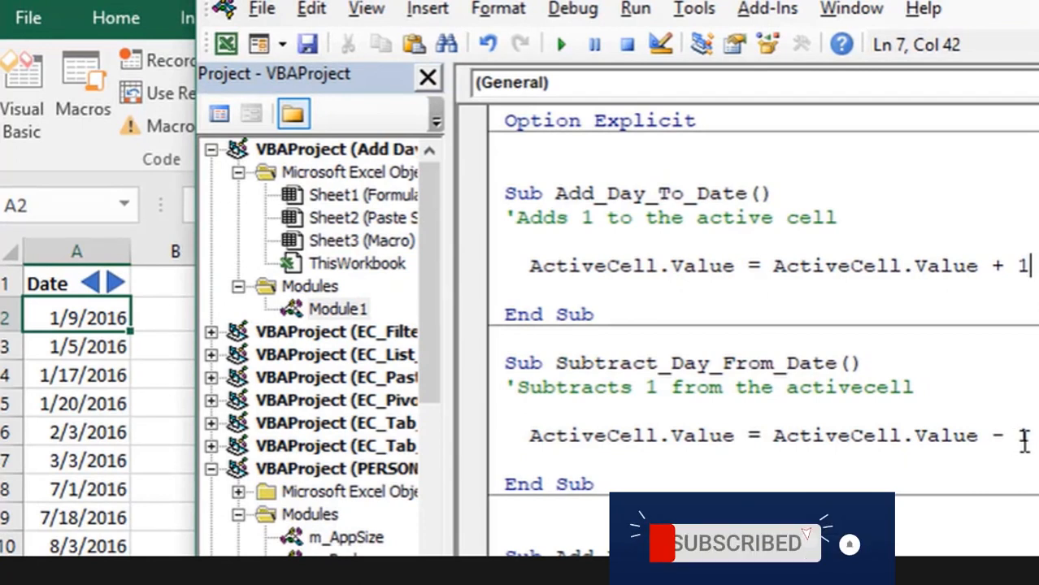
left_click_drag(1031, 436, 1017, 437)
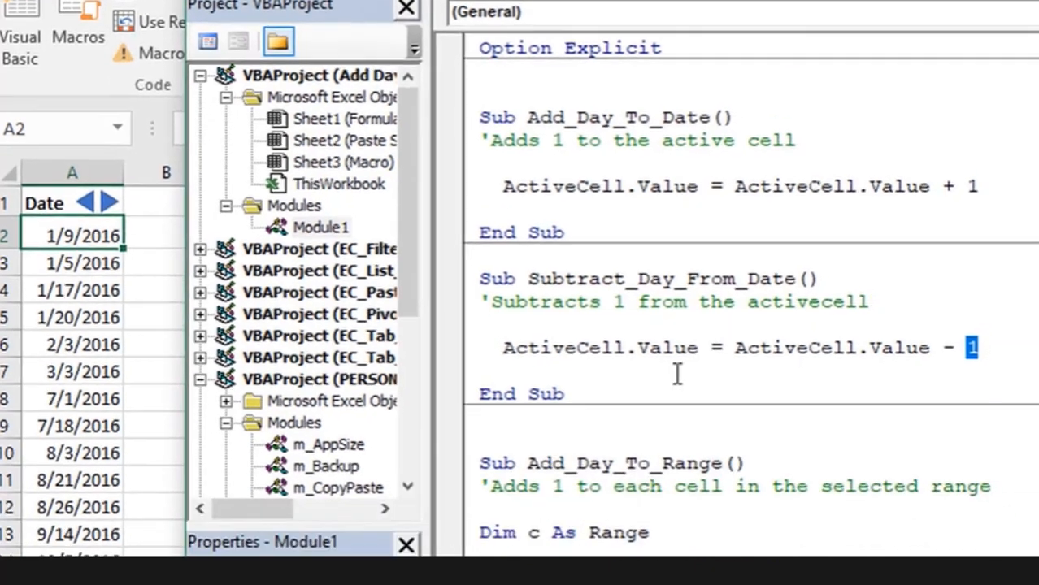
left_click(631, 556)
- Scroll to Add_Day_To_Range and examine its loop over Selection.Cells and c.Value
scroll(600, 437, "down", 1)
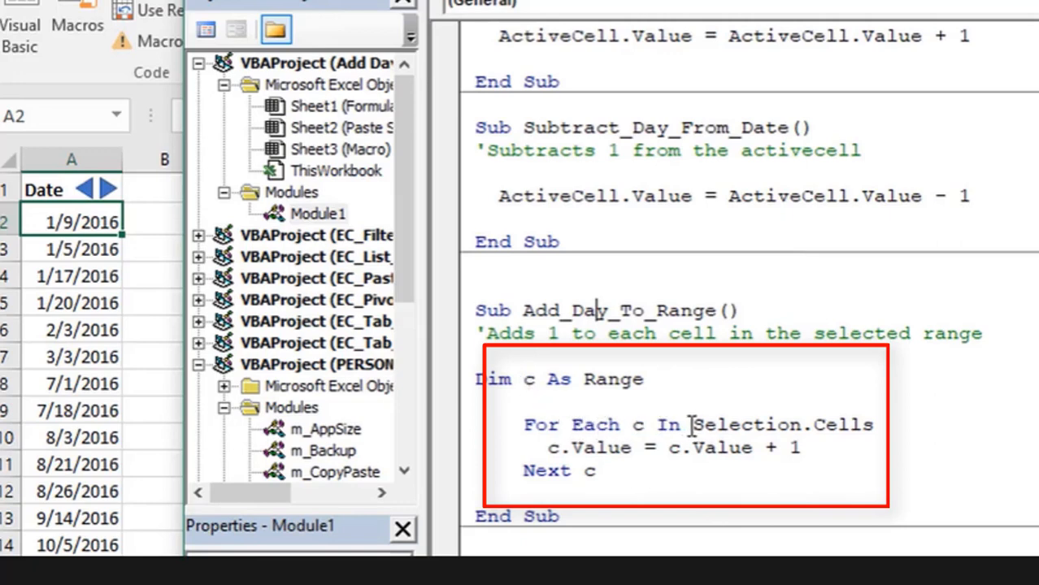
left_click_drag(691, 424, 876, 424)
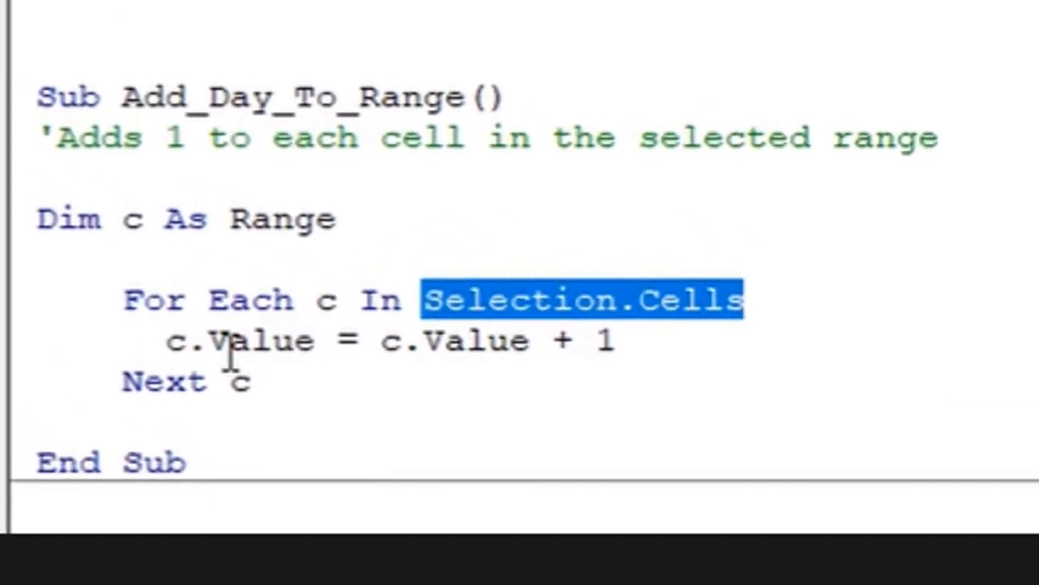
left_click_drag(172, 341, 599, 341)
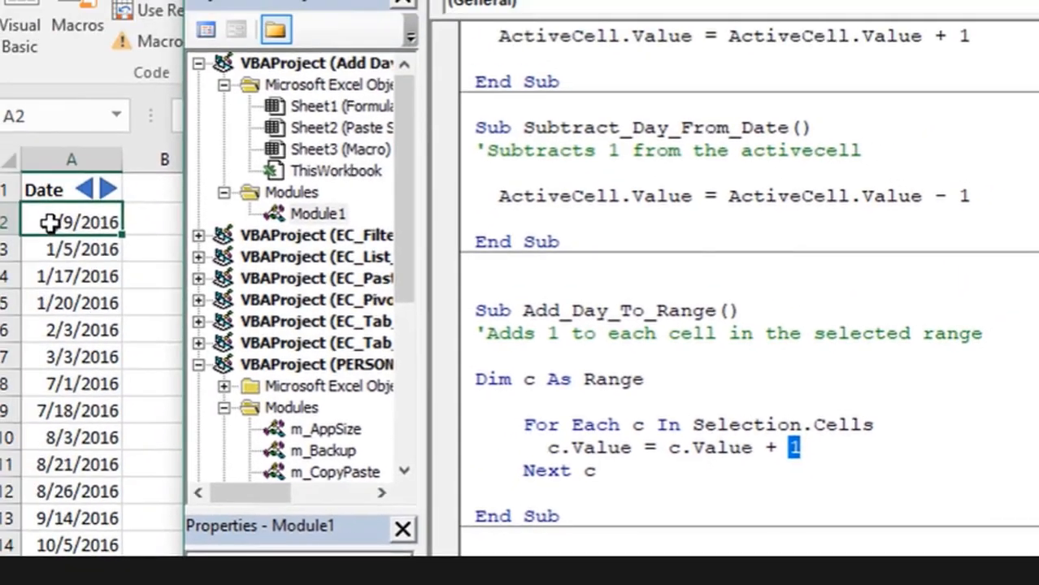
- Select A2:A20 and run Add_Day_To_Range, moving each date one day later
left_click(50, 223)
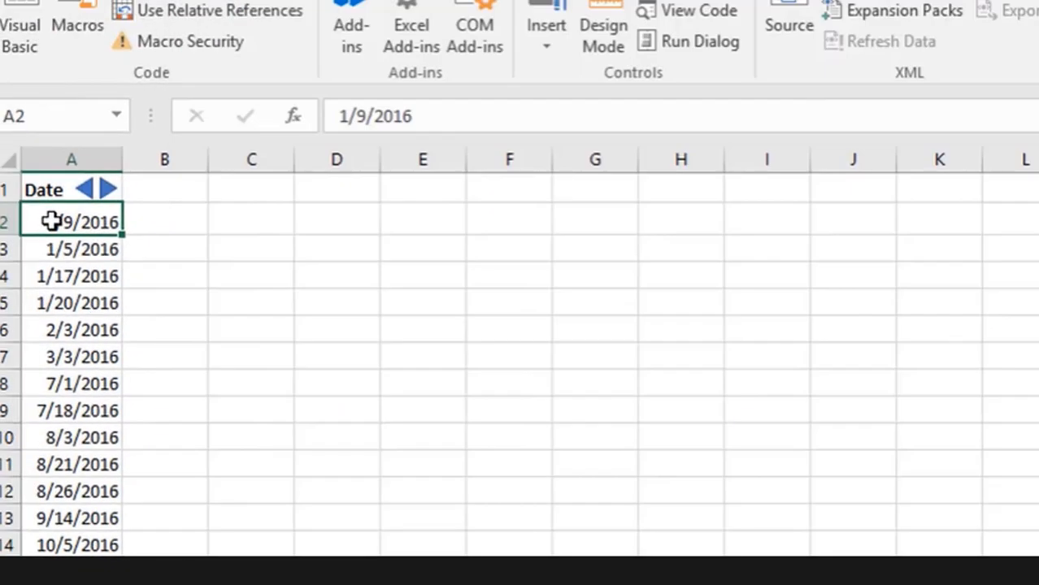
left_click_drag(50, 222, 59, 584)
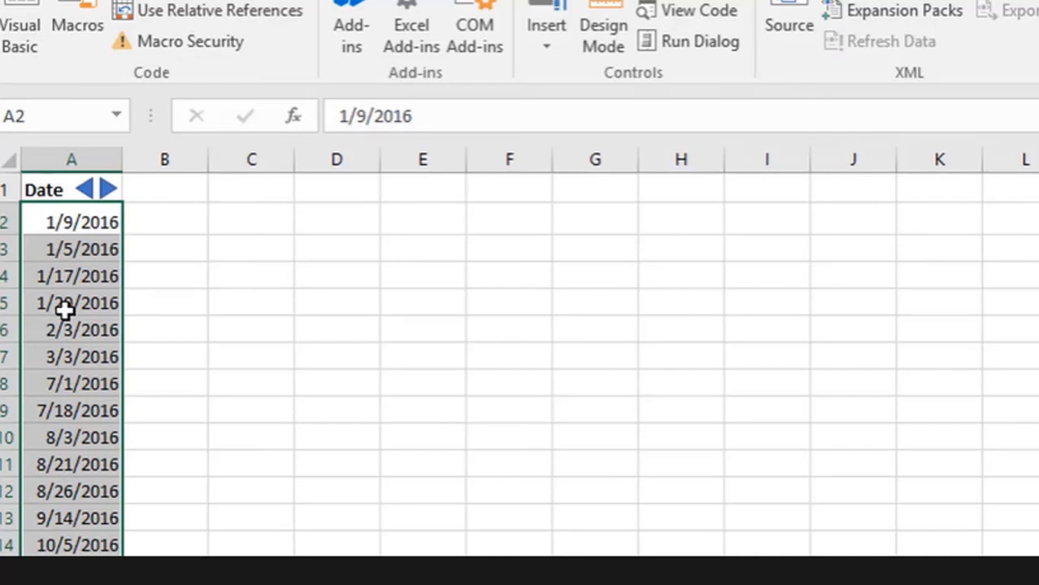
key("alt+F11")
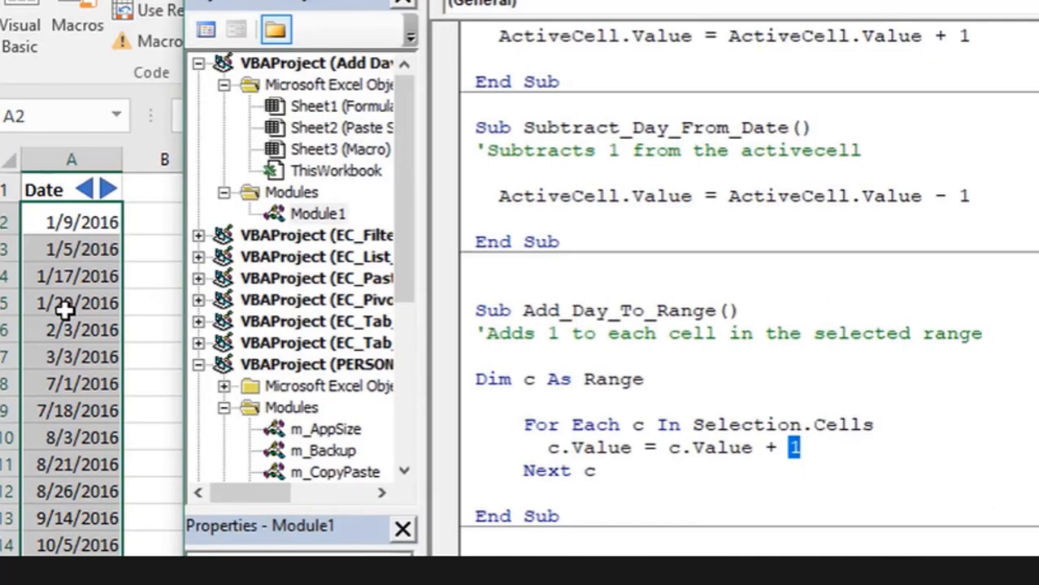
left_click(500, 312)
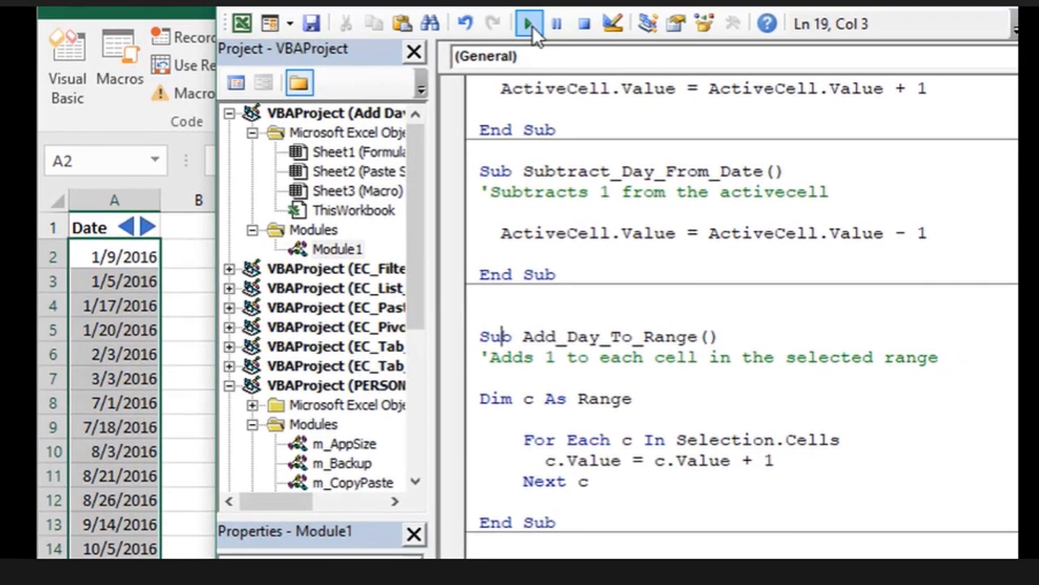
left_click(529, 24)
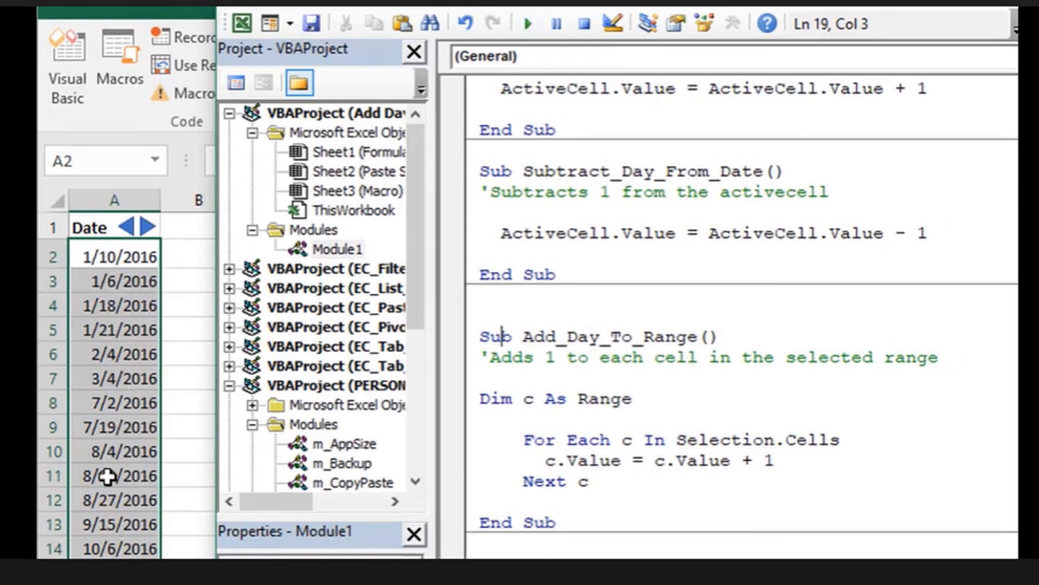
- Scroll the code down to the Subtract_Day_From_Range and Add_Day_To_Specific_Range macros
scroll(554, 408, "down", 4)
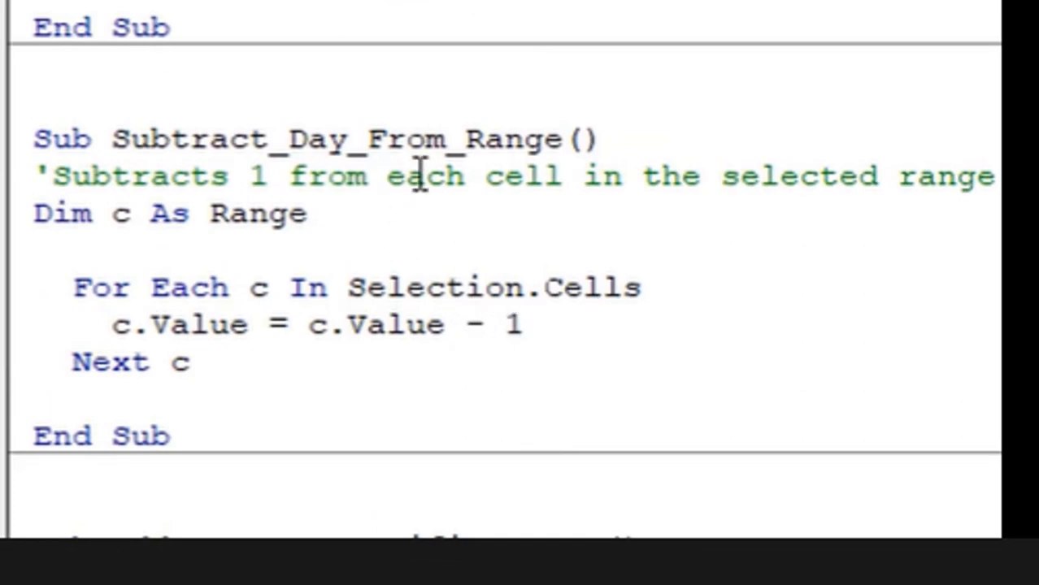
scroll(420, 173, "down", 4)
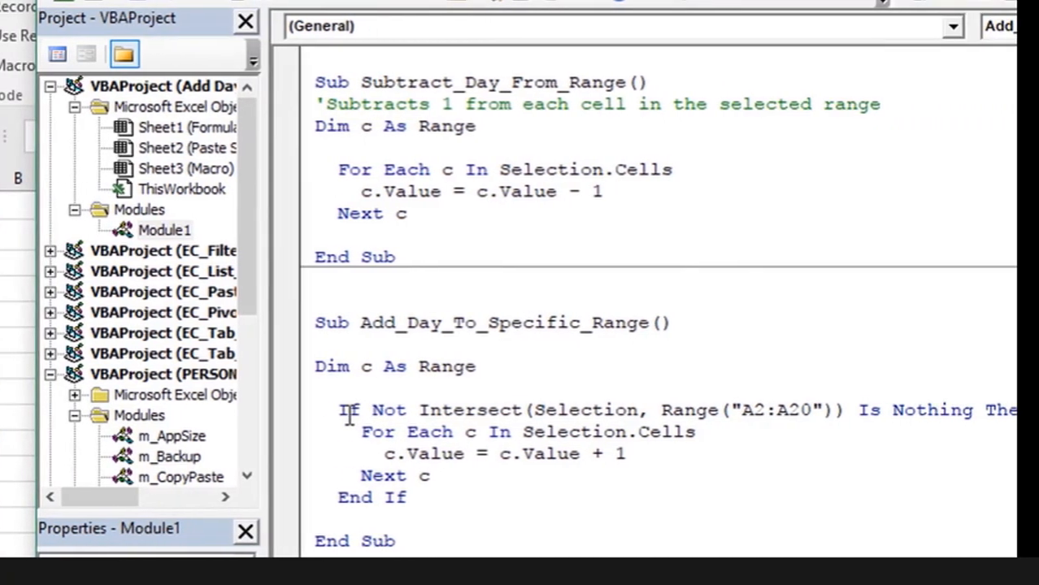
left_click_drag(290, 410, 306, 410)
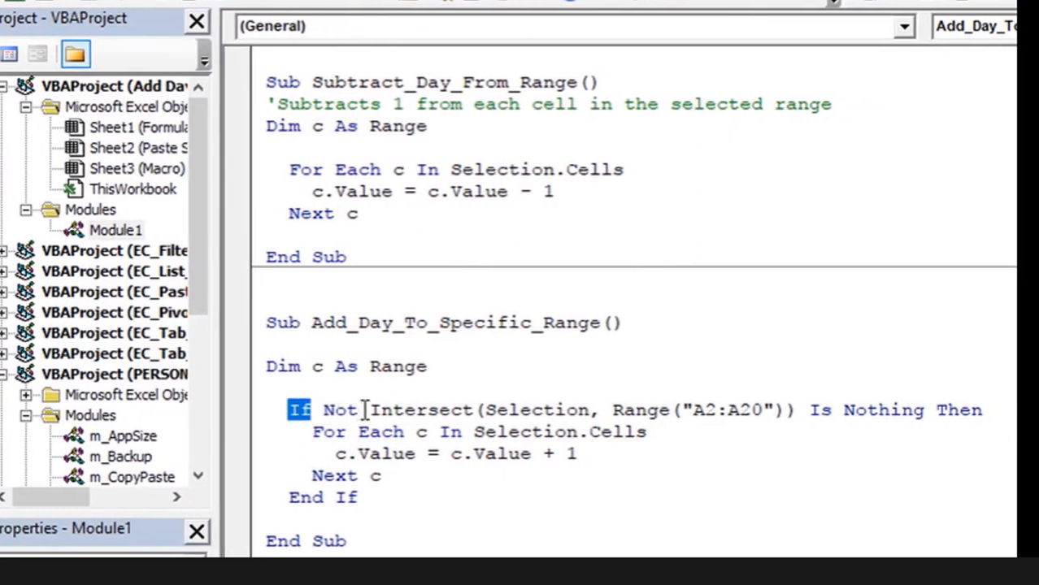
left_click_drag(372, 412, 474, 410)
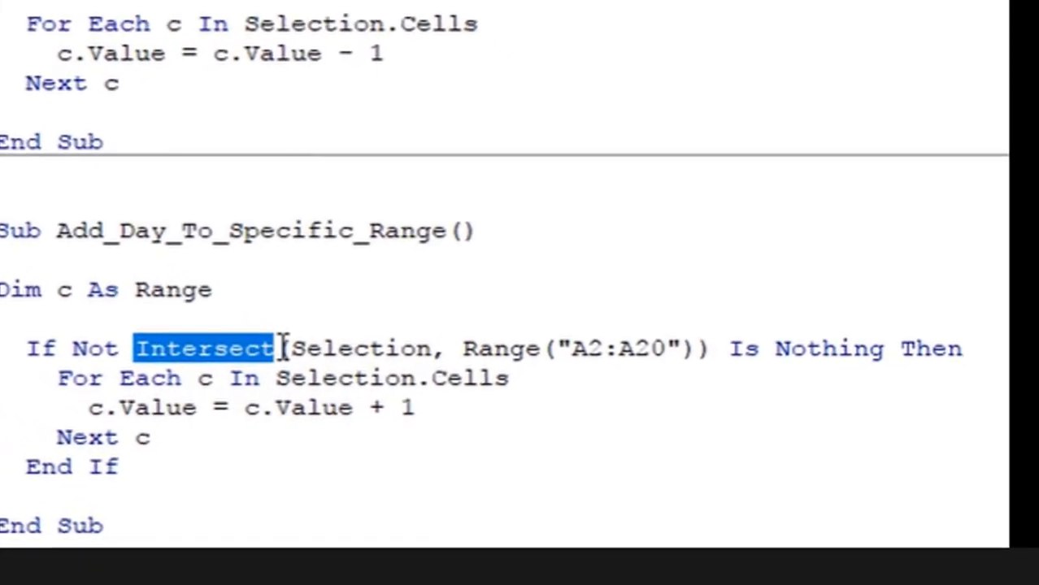
double_click(347, 345)
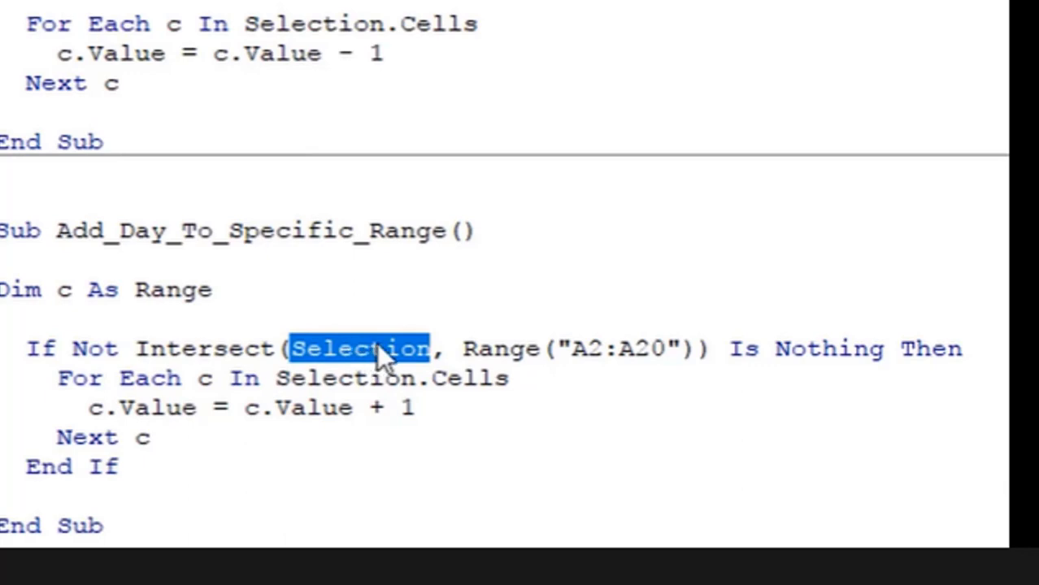
left_click_drag(463, 351, 689, 356)
left_click(603, 355)
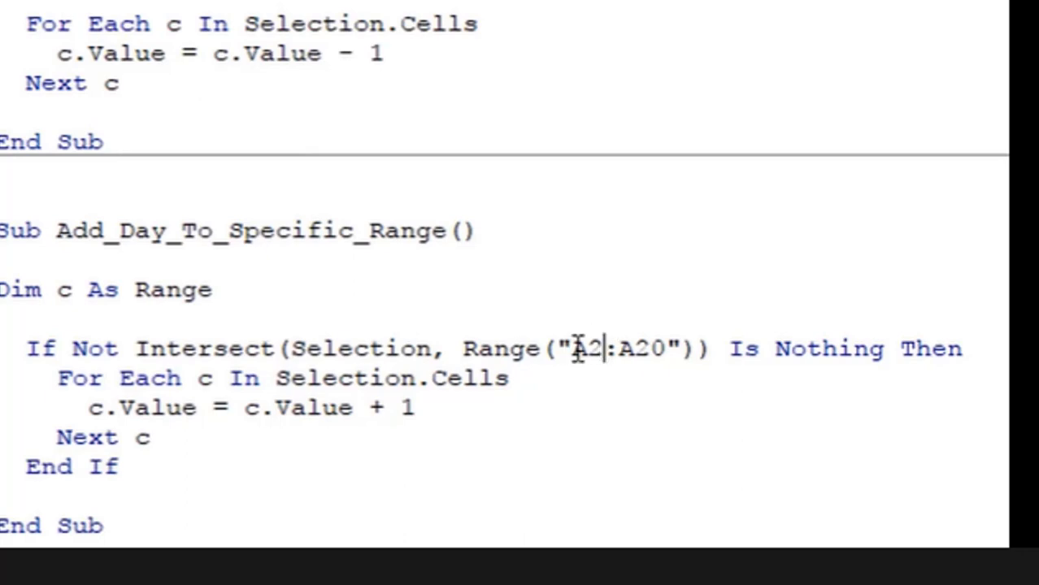
left_click_drag(573, 349, 665, 353)
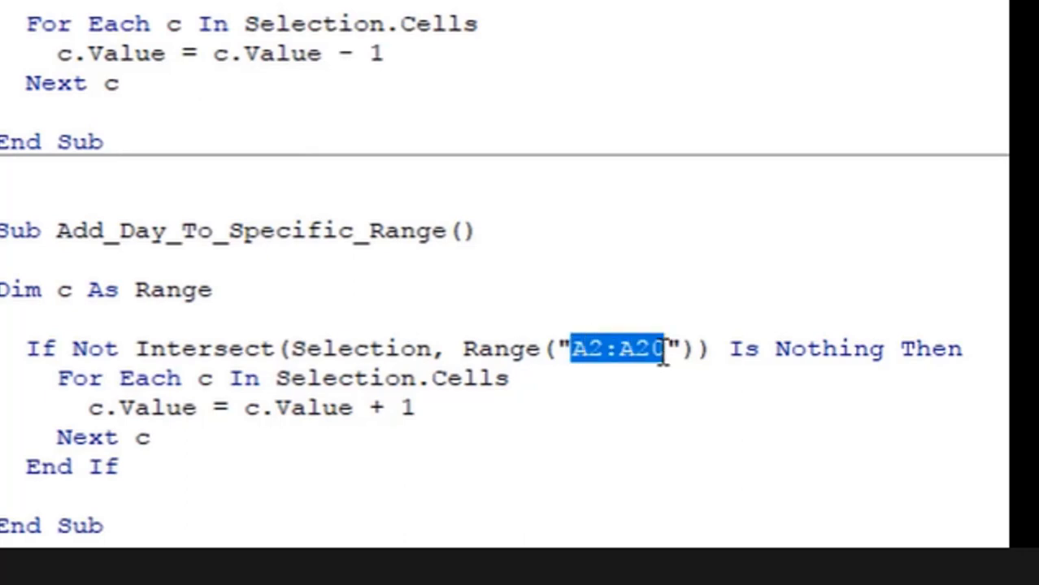
left_click(311, 353)
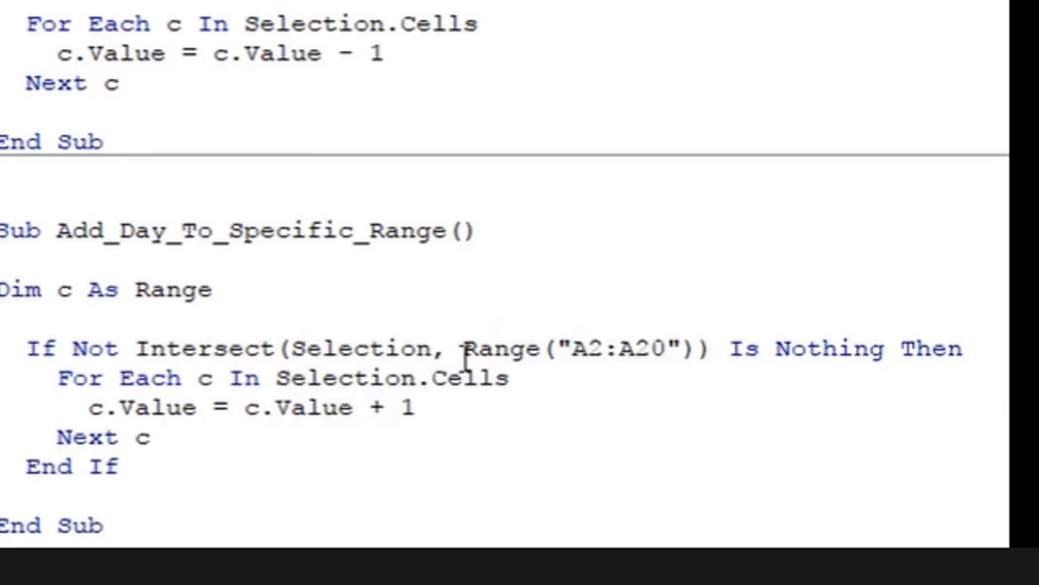
left_click_drag(56, 378, 86, 379)
left_click_drag(161, 379, 222, 435)
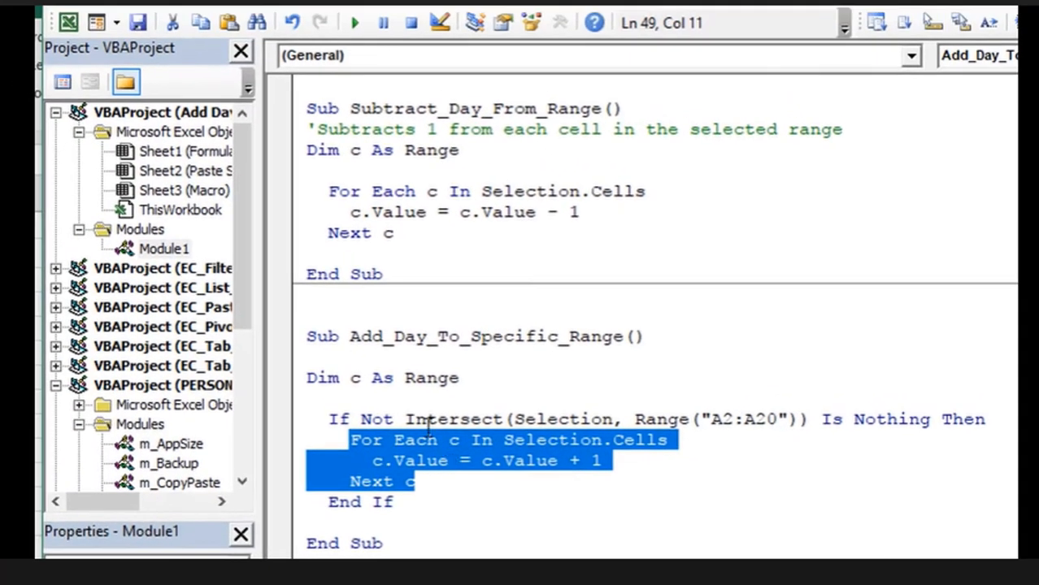
left_click(411, 422)
left_click_drag(361, 418, 389, 419)
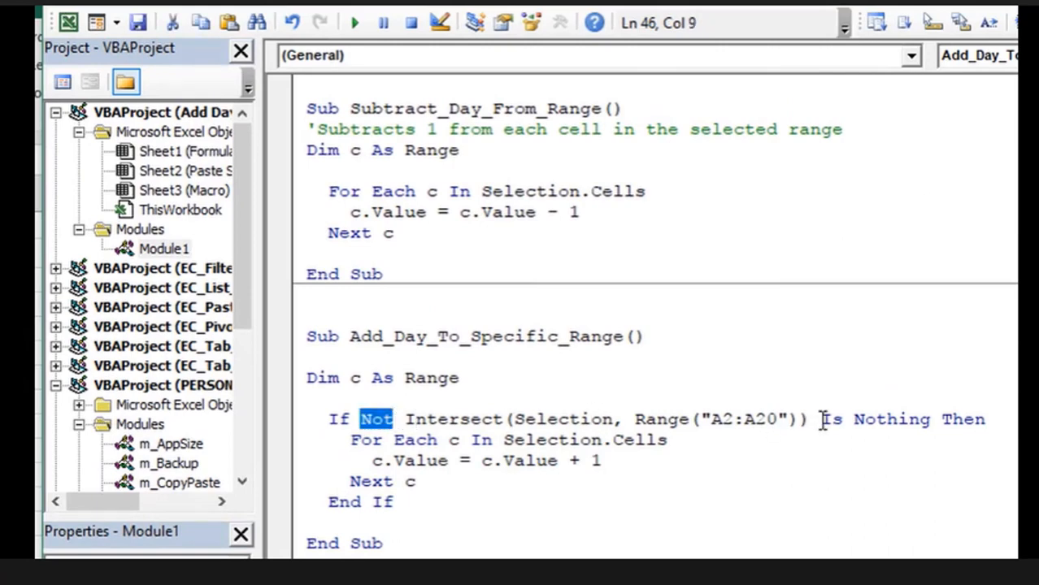
left_click_drag(821, 419, 929, 418)
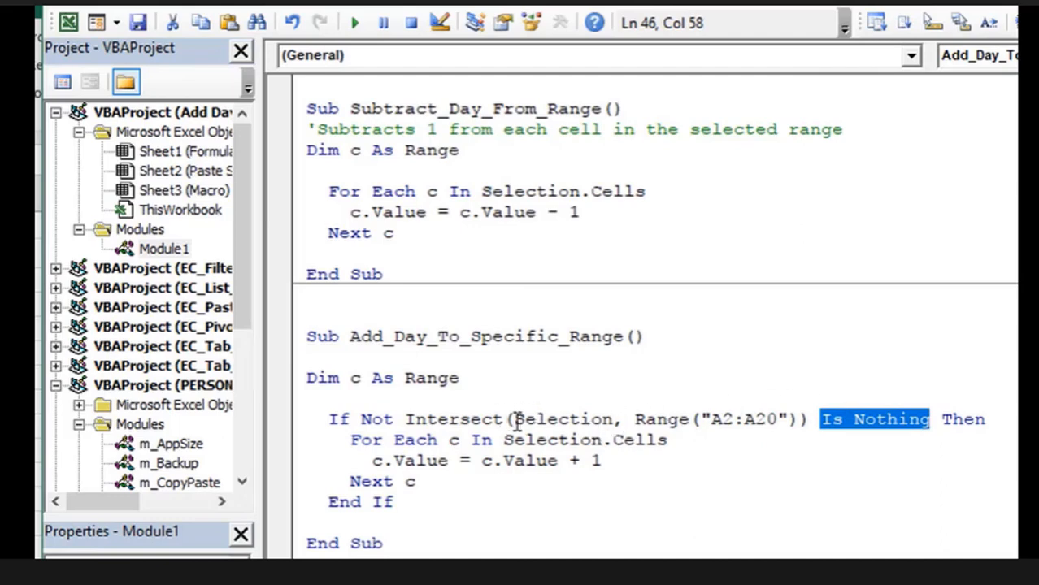
left_click_drag(516, 420, 786, 420)
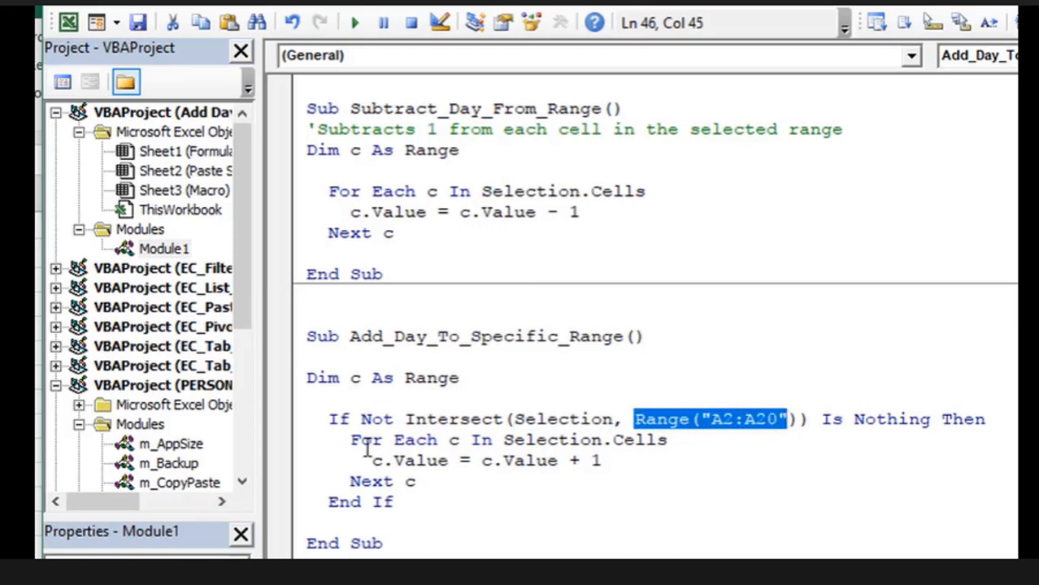
left_click_drag(352, 439, 425, 480)
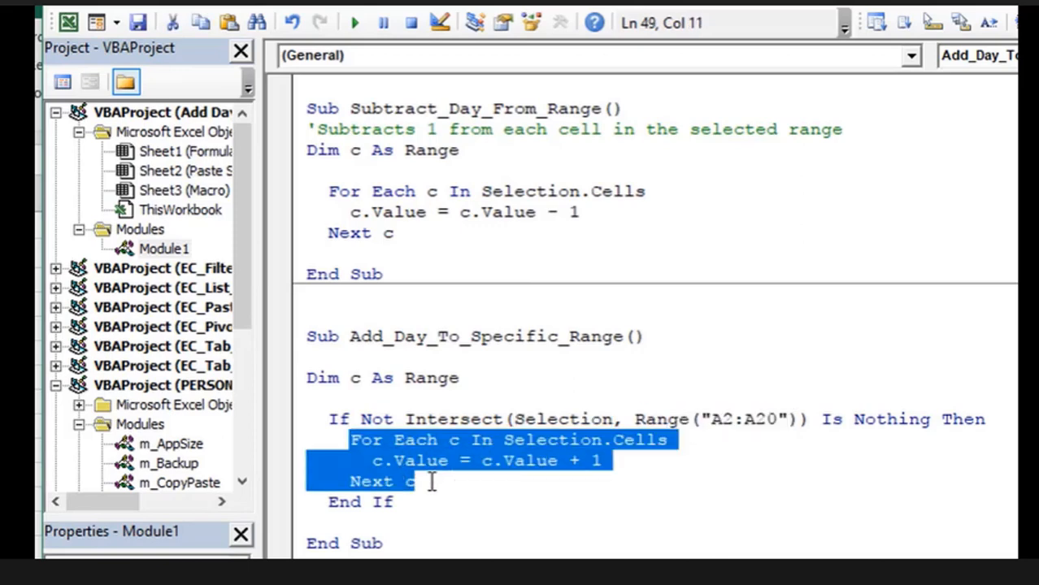
left_click(329, 504)
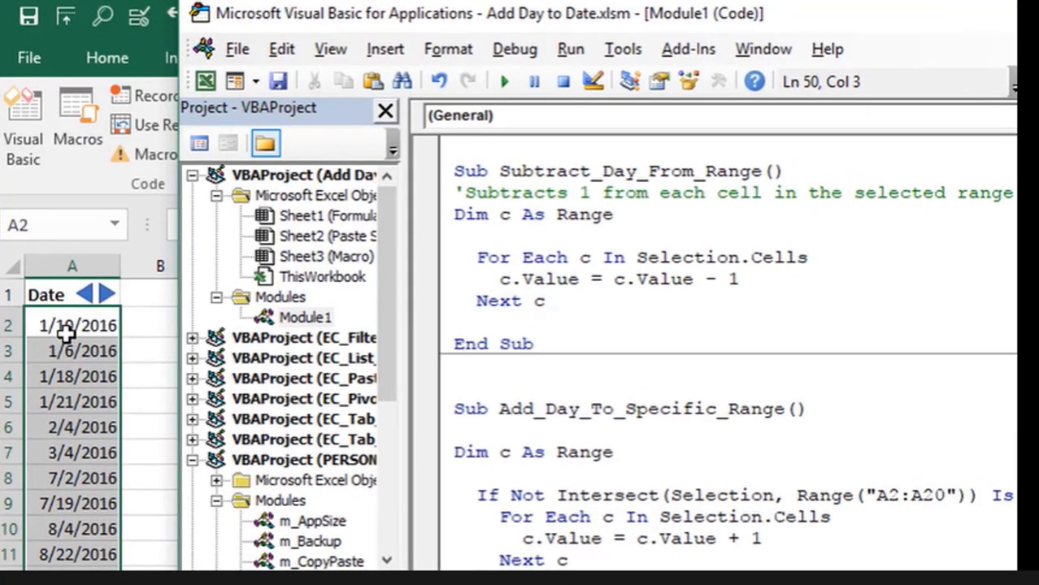
- Select A2:A6 on the worksheet and advance those dates three days with the arrow button
left_click(89, 68)
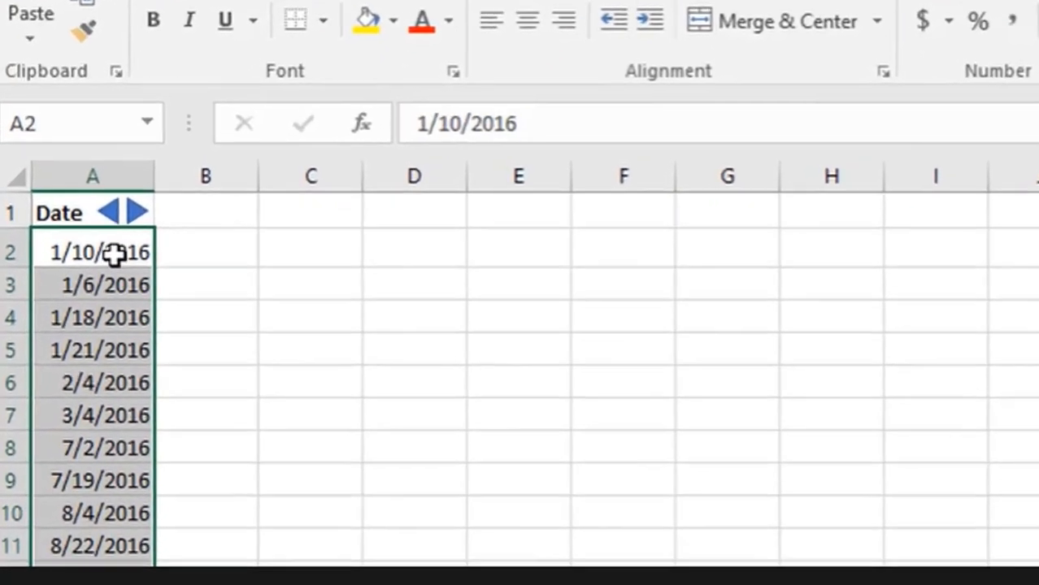
left_click_drag(89, 325, 90, 368)
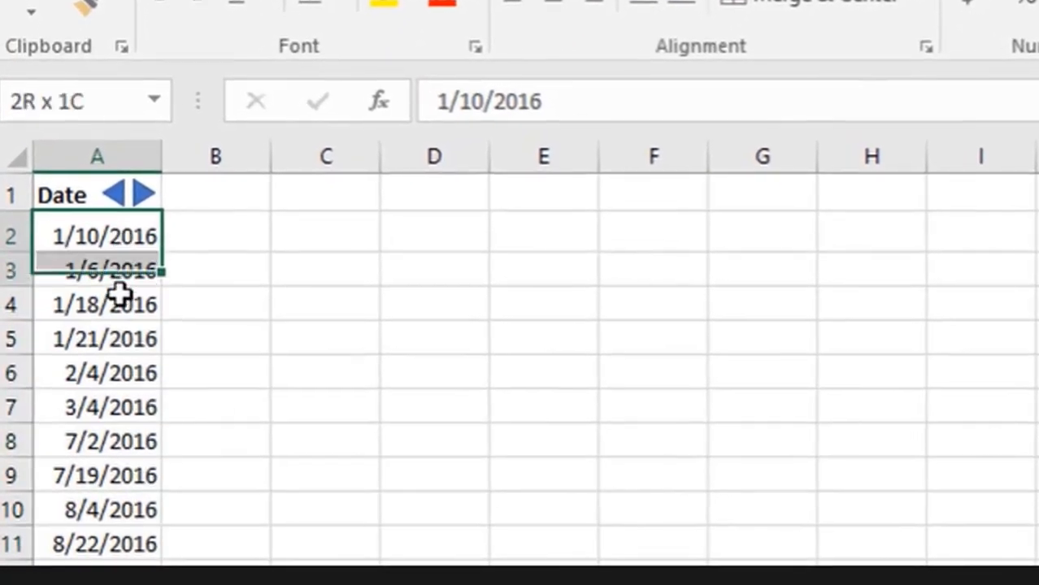
left_click_drag(119, 294, 120, 374)
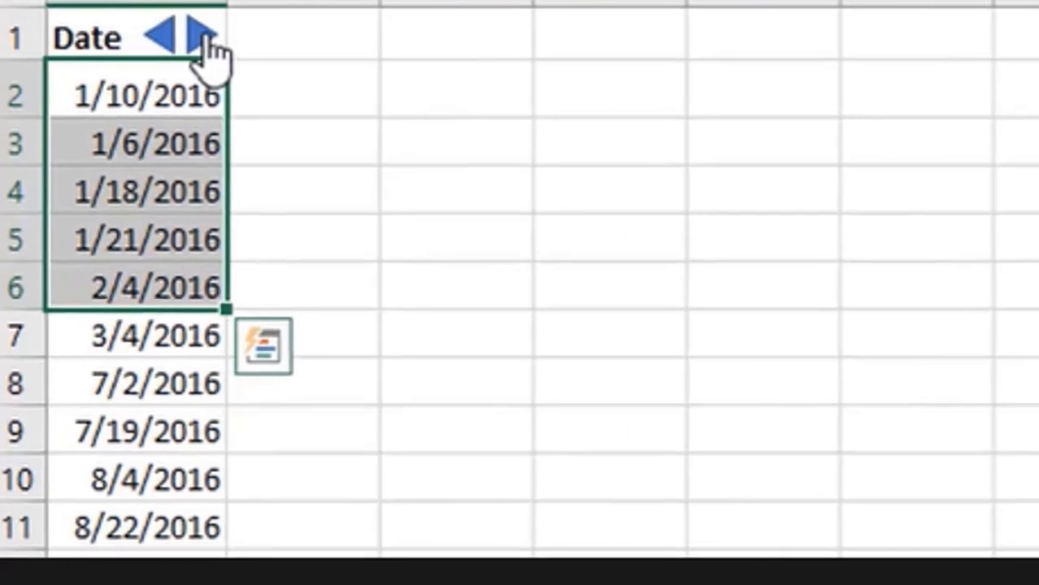
left_click(144, 193)
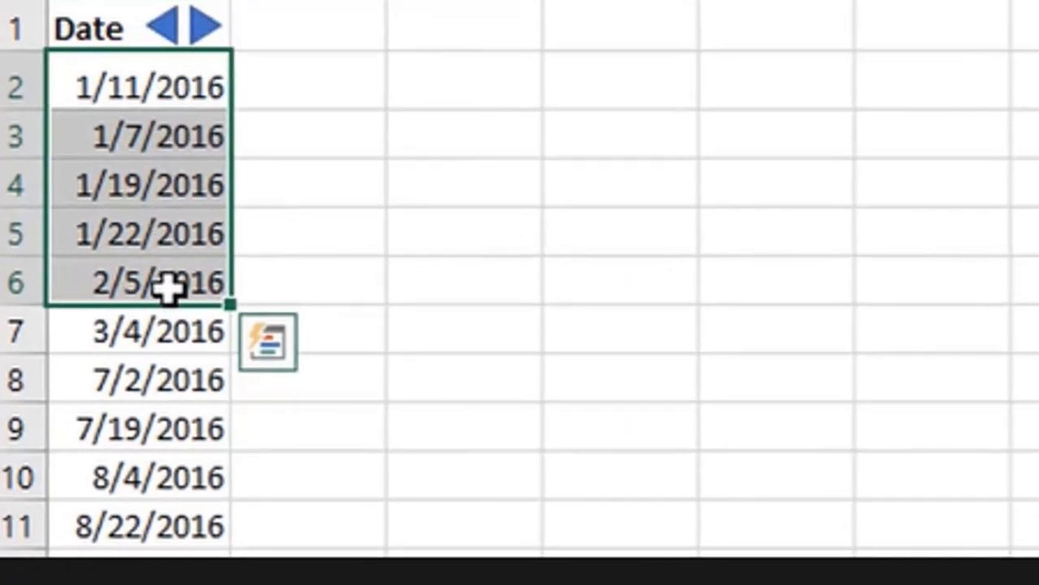
left_click(209, 29)
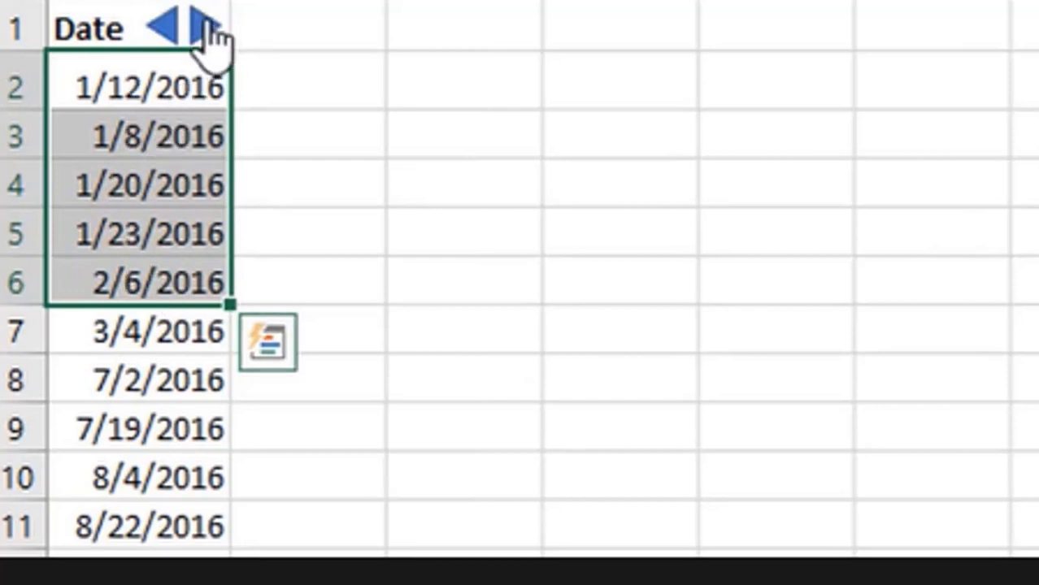
left_click(208, 30)
- Select A3 alone and advance it two more days, to 1/11/2016
left_click(185, 119)
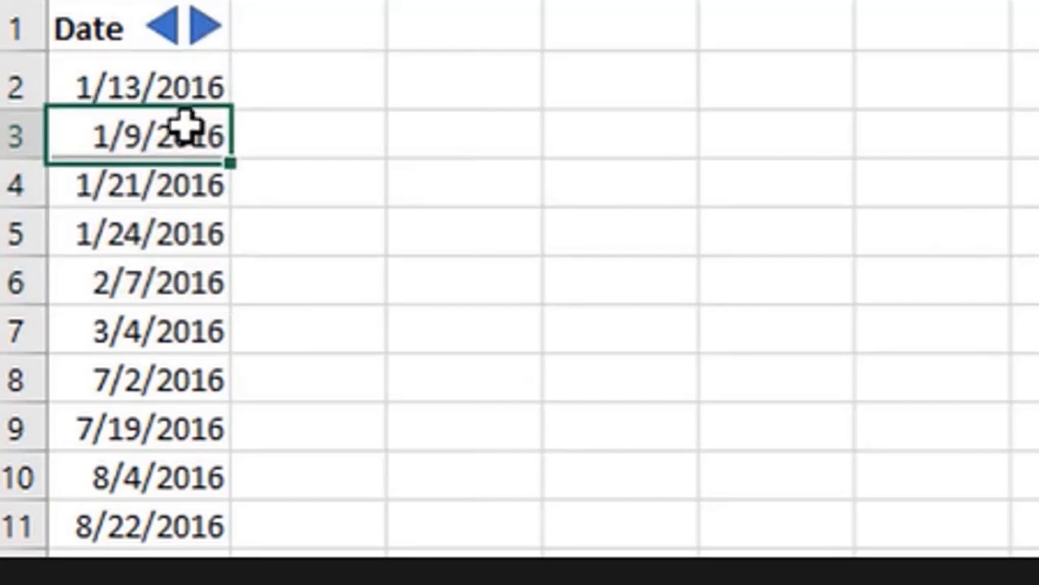
left_click(205, 27)
left_click(205, 28)
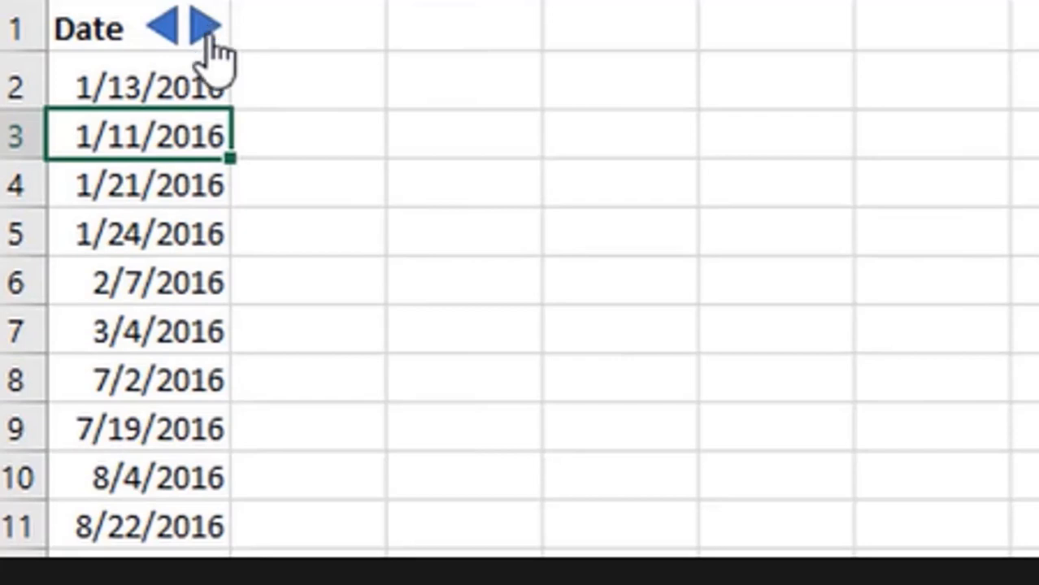